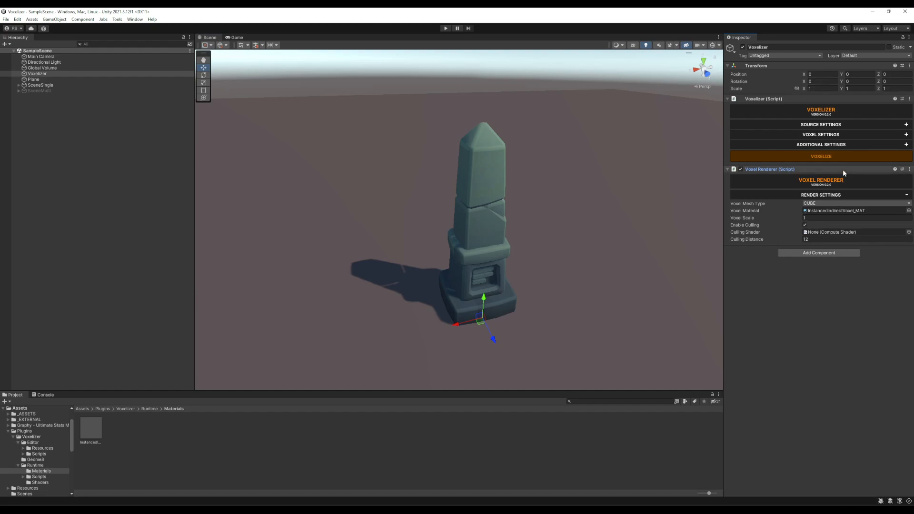
Review the Voxelizer's source settings, collapse them and expand the voxel settings.
click(832, 126)
click(832, 127)
click(827, 125)
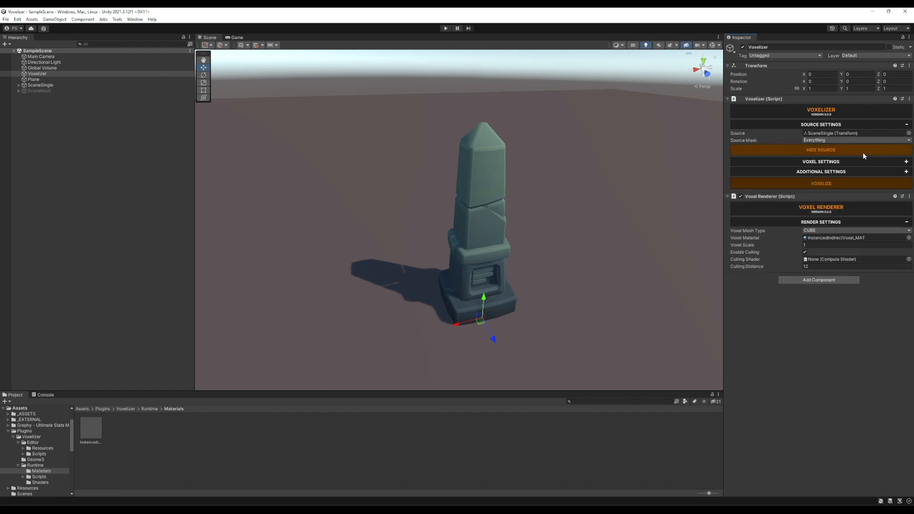
click(833, 125)
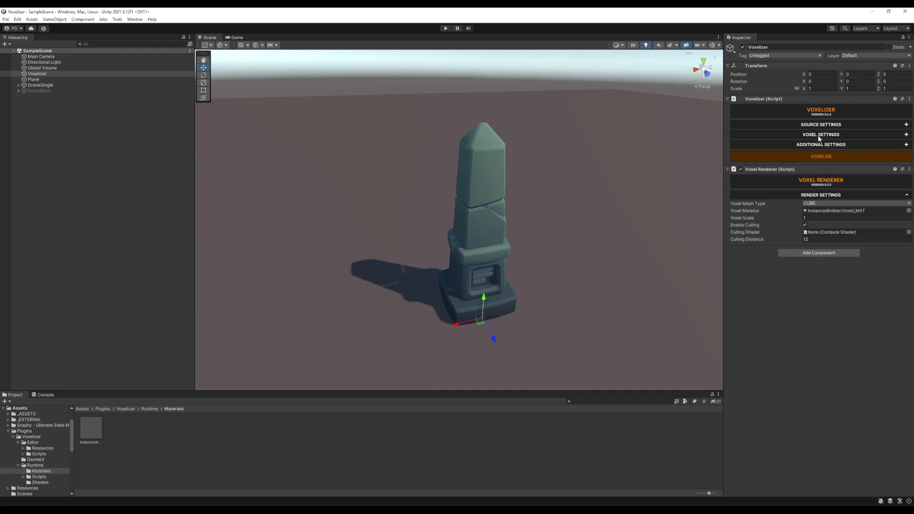
click(819, 135)
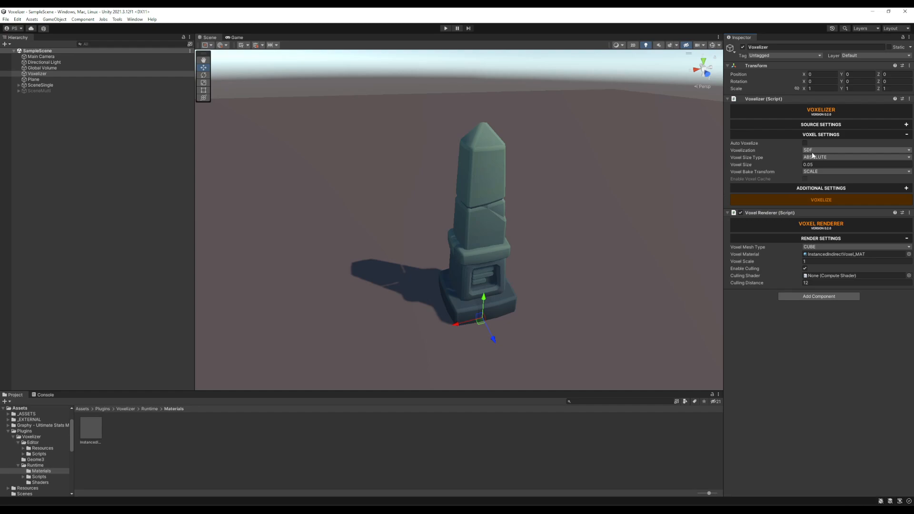
Try the GRID, WINDING and SDF options for the Voxelizer's voxelization method.
click(813, 151)
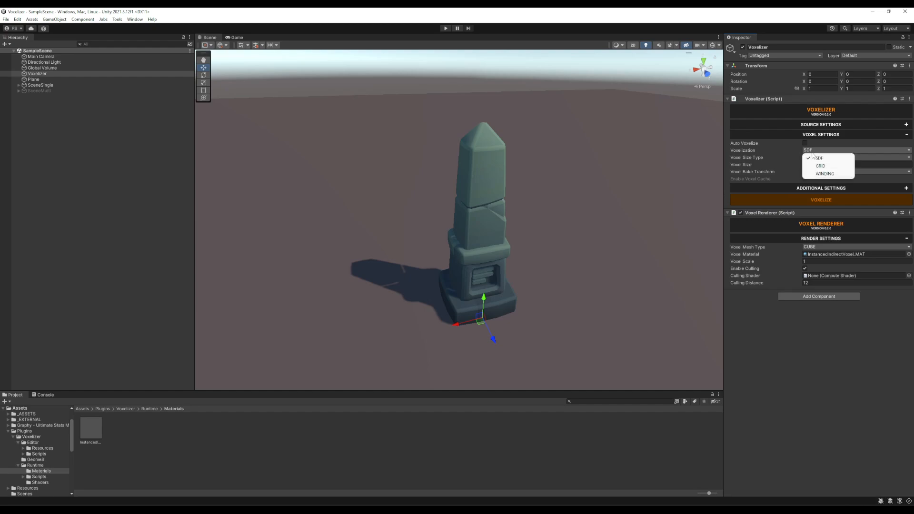
click(820, 166)
click(814, 151)
click(822, 174)
click(818, 151)
click(820, 166)
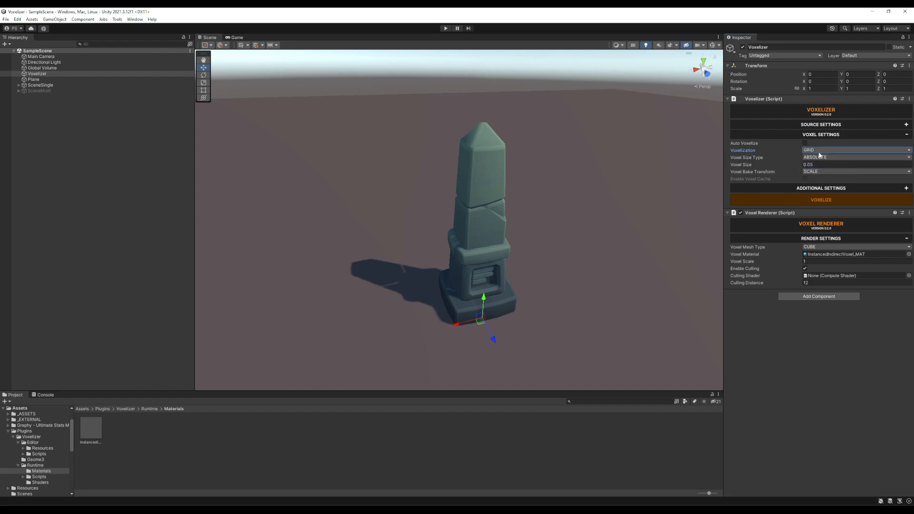
click(820, 152)
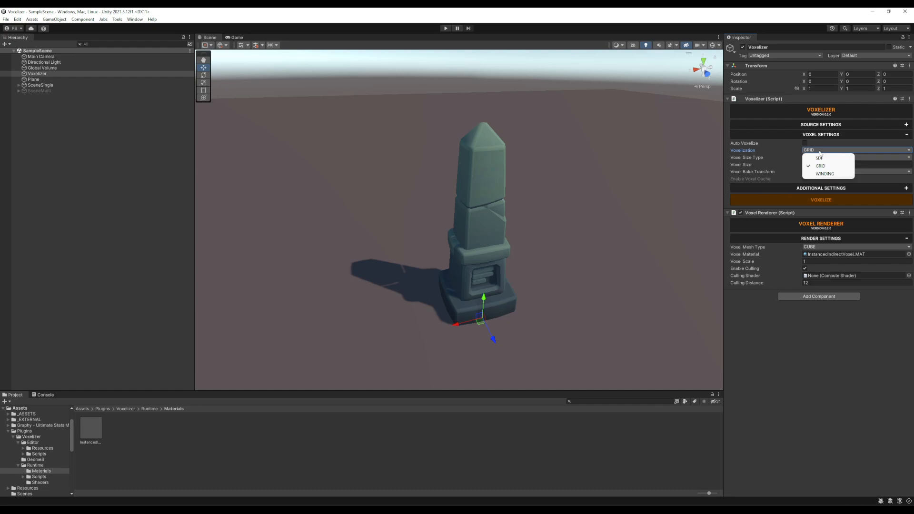
click(842, 174)
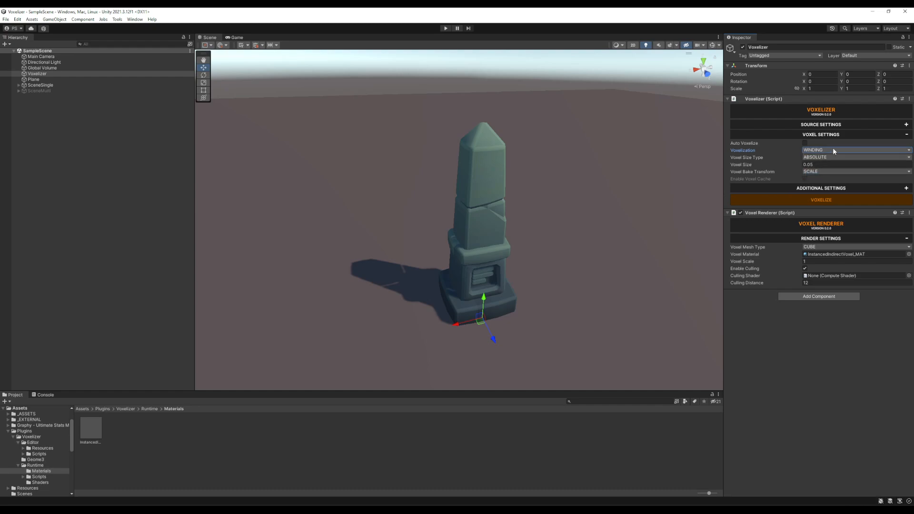
click(832, 149)
click(834, 164)
click(834, 150)
click(823, 158)
Set the voxelization method to GRID and the voxel size to 0.1.
click(831, 150)
click(830, 166)
click(830, 165)
text(0.1)
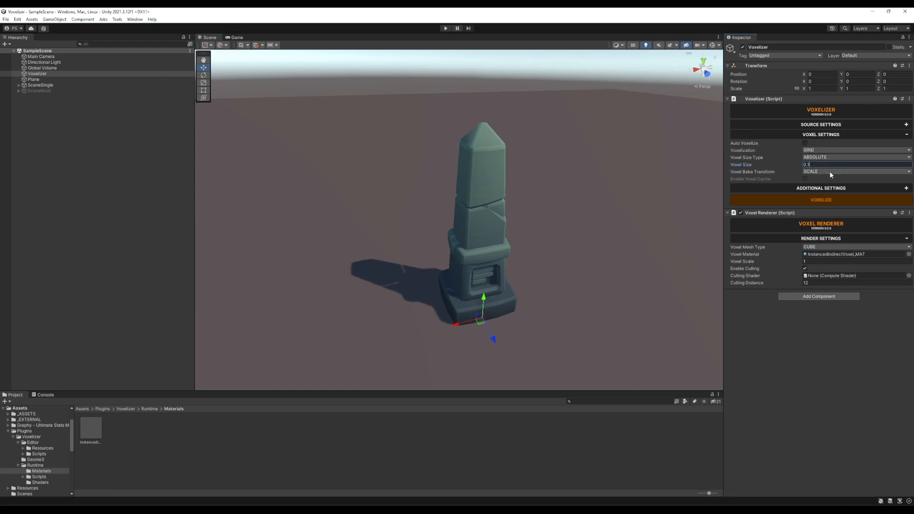
click(827, 199)
Hide the SceneSingle source, voxelize it with the GRID method, and inspect the result in the scene.
click(821, 125)
click(824, 147)
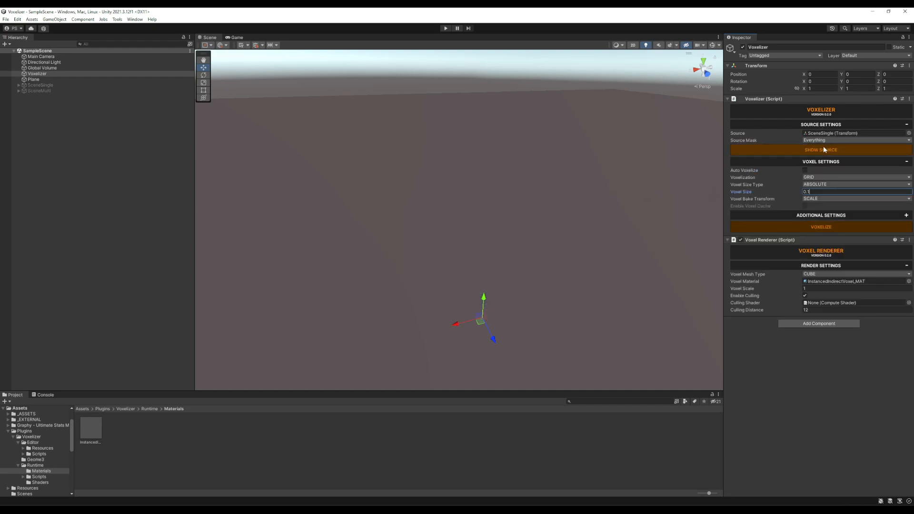
click(751, 252)
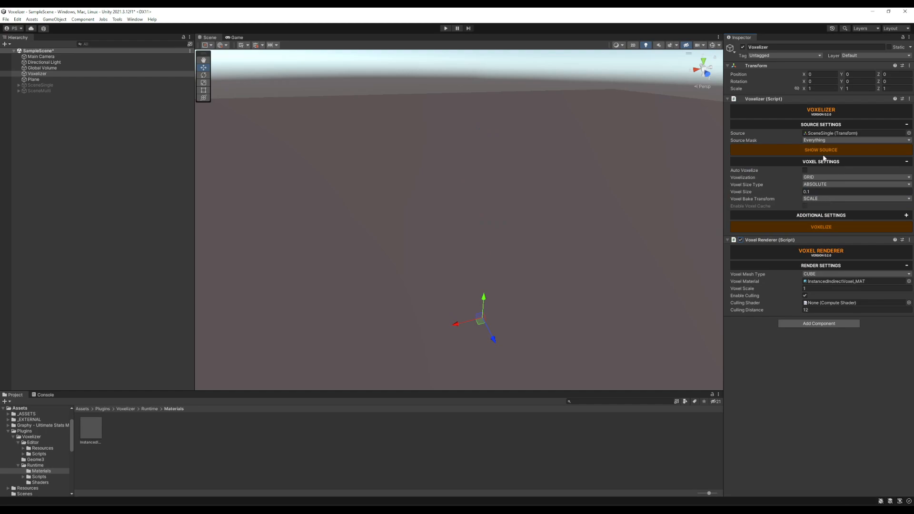
click(820, 227)
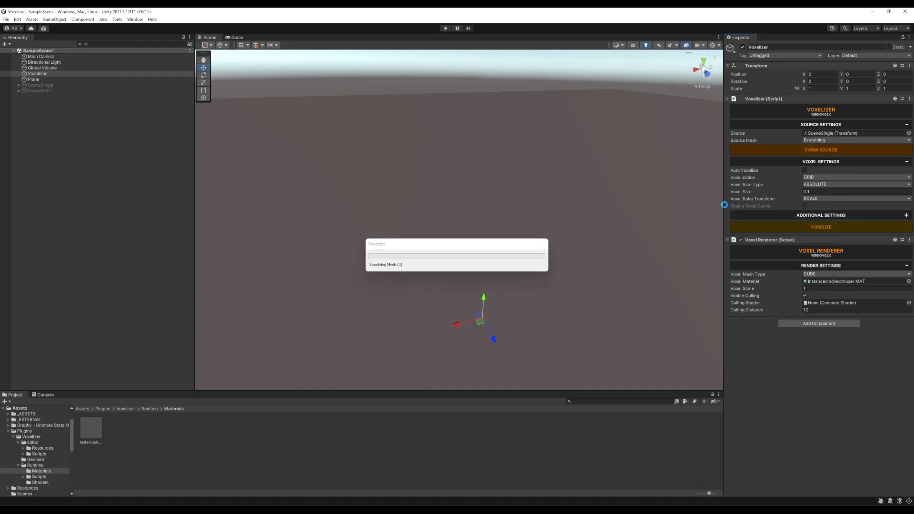
alt+drag(678, 189, 552, 175)
scroll(561, 188, up, 4)
alt+drag(526, 220, 556, 173)
scroll(559, 195, up, 1)
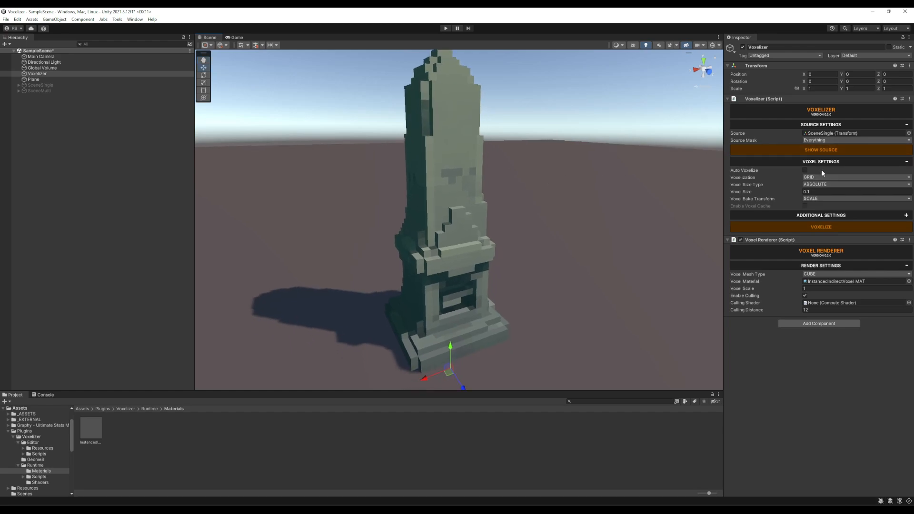
alt+drag(563, 126, 595, 165)
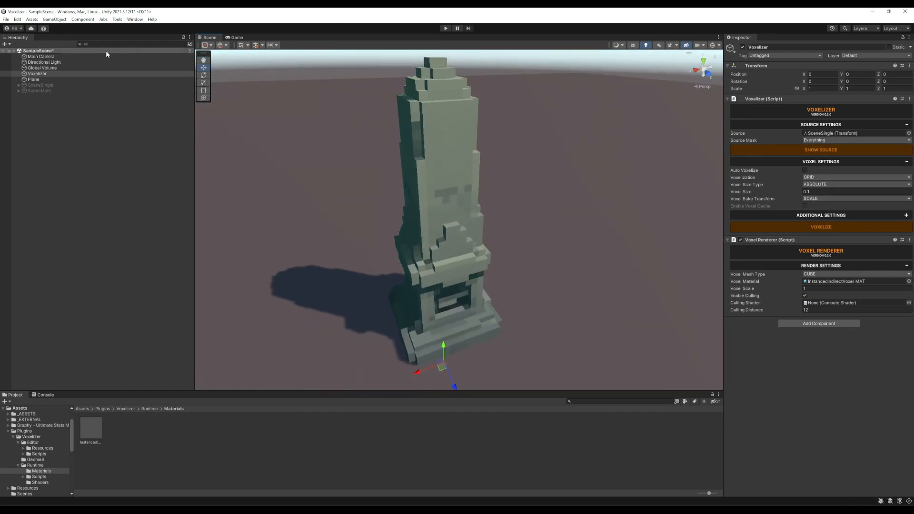
Switch the voxelization method to SDF and voxelize the obelisk again.
click(819, 180)
click(814, 192)
click(821, 227)
alt+drag(599, 172, 527, 170)
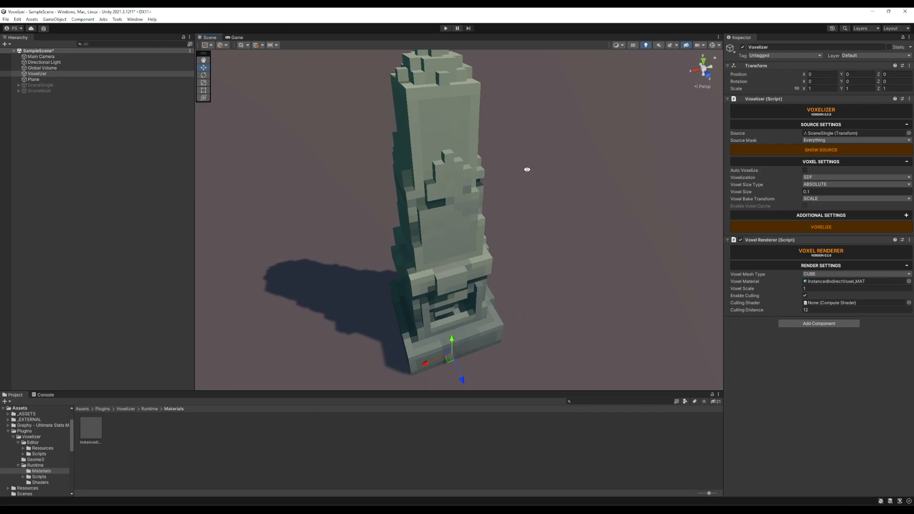
alt+drag(562, 191, 585, 210)
Change the voxelization method to WINDING and regenerate the obelisk's voxels.
click(831, 177)
click(825, 200)
click(819, 228)
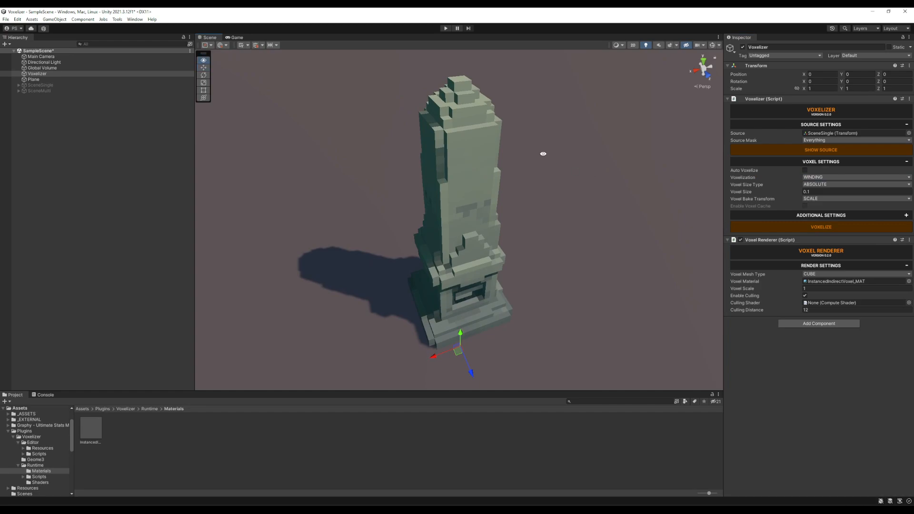
alt+drag(543, 153, 675, 138)
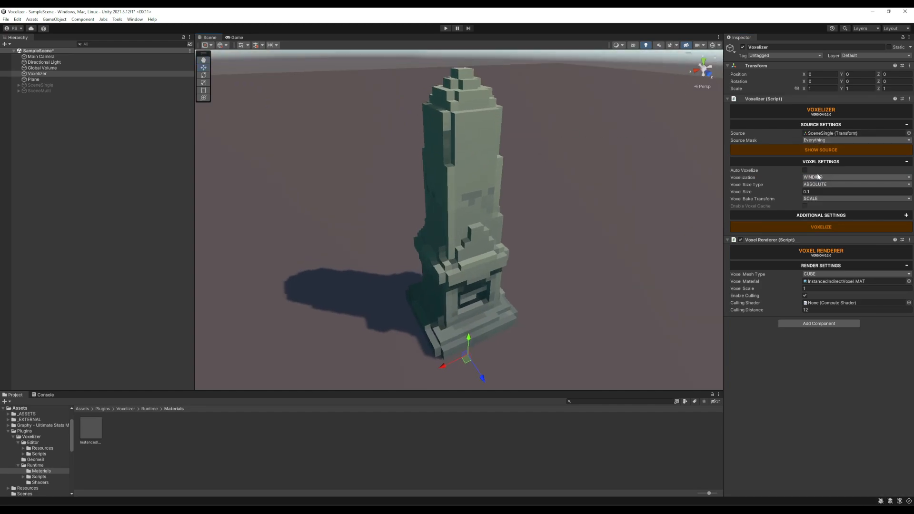
Voxelize the obelisk with SDF and again with WINDING to compare the two methods.
click(818, 181)
click(815, 186)
click(797, 227)
click(818, 177)
click(815, 200)
click(810, 227)
Set the voxelization method back to SDF, re-voxelize the obelisk and examine it from several angles.
click(823, 178)
click(821, 186)
click(822, 227)
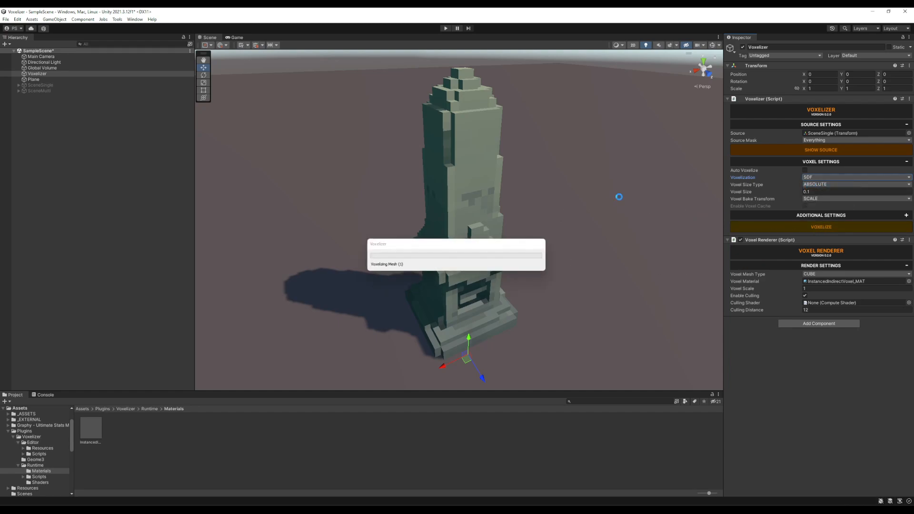
alt+drag(579, 173, 561, 185)
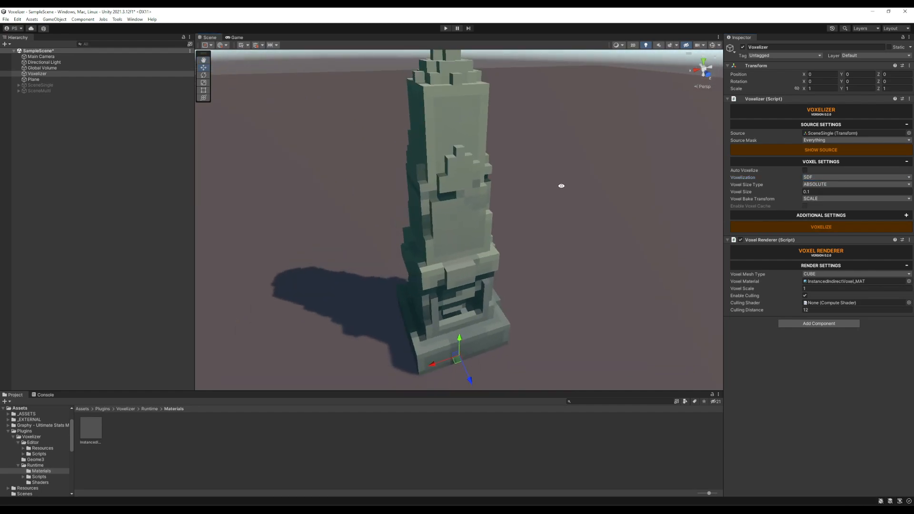
alt+drag(486, 150, 582, 217)
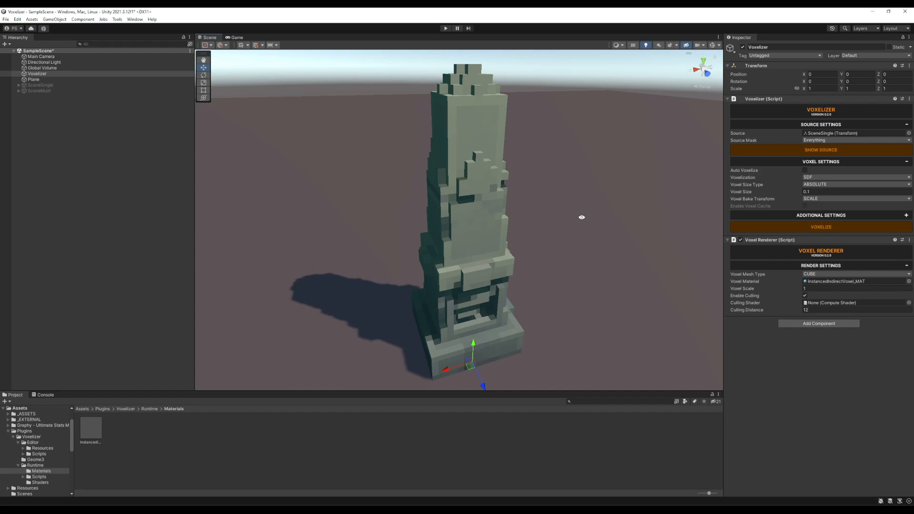
alt+drag(582, 218, 652, 212)
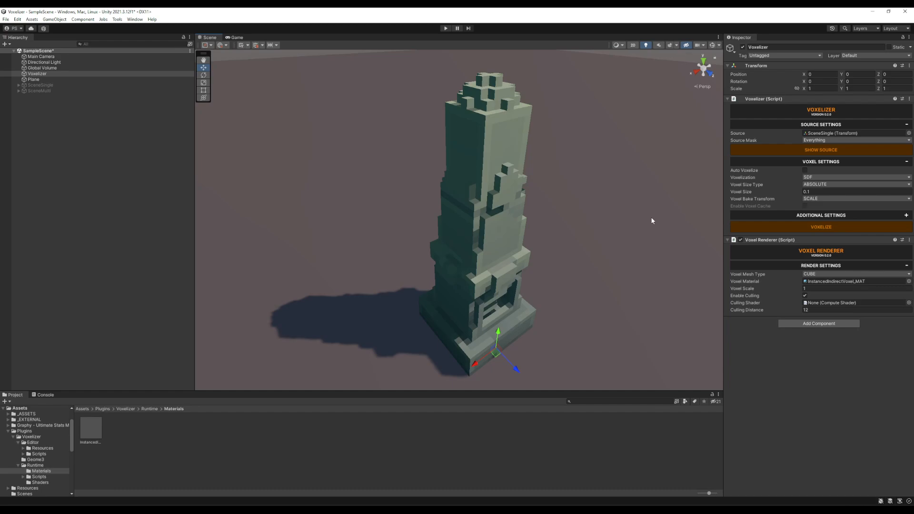
alt+drag(651, 217, 582, 206)
alt+drag(573, 160, 608, 164)
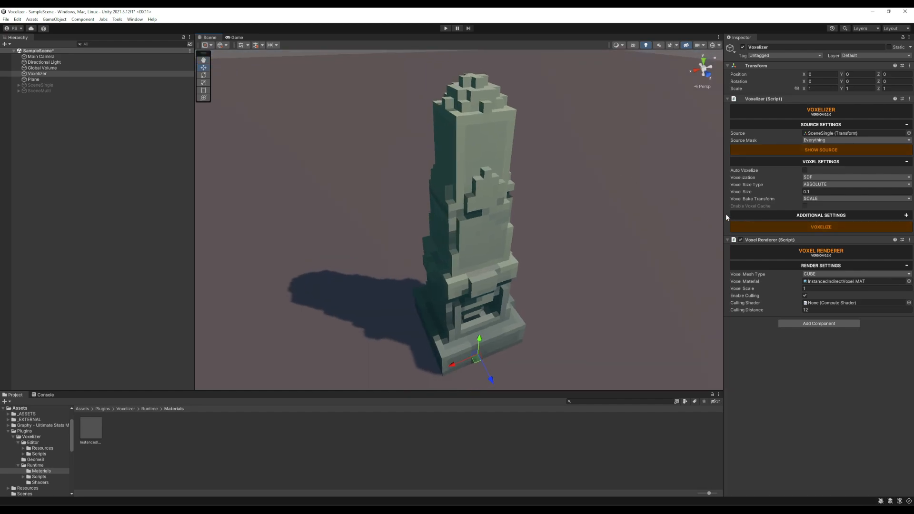
Set the voxel size type to RELATIVE and choose DIAGONAL as the density type.
click(822, 185)
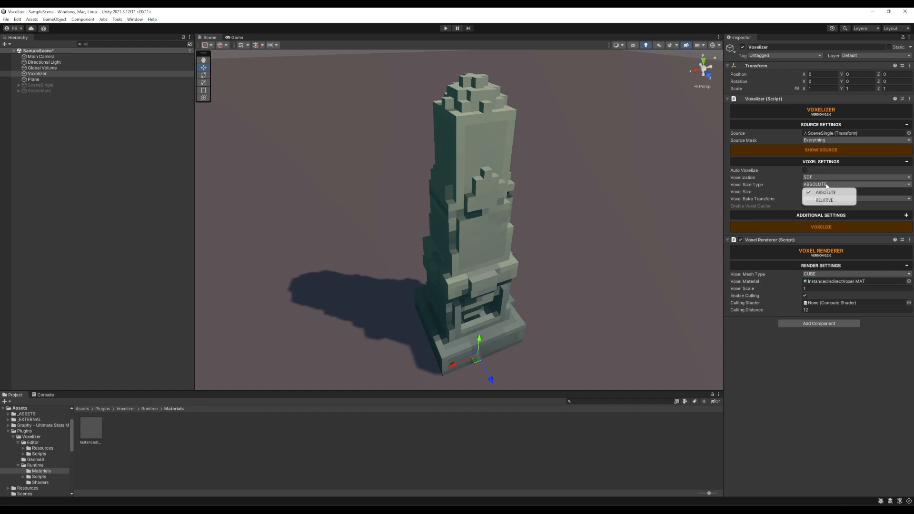
click(827, 200)
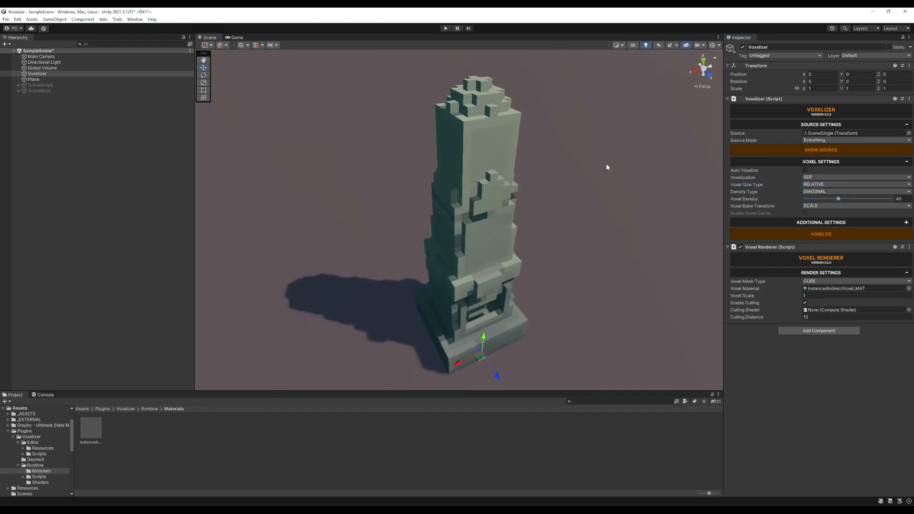
alt+drag(639, 158, 681, 193)
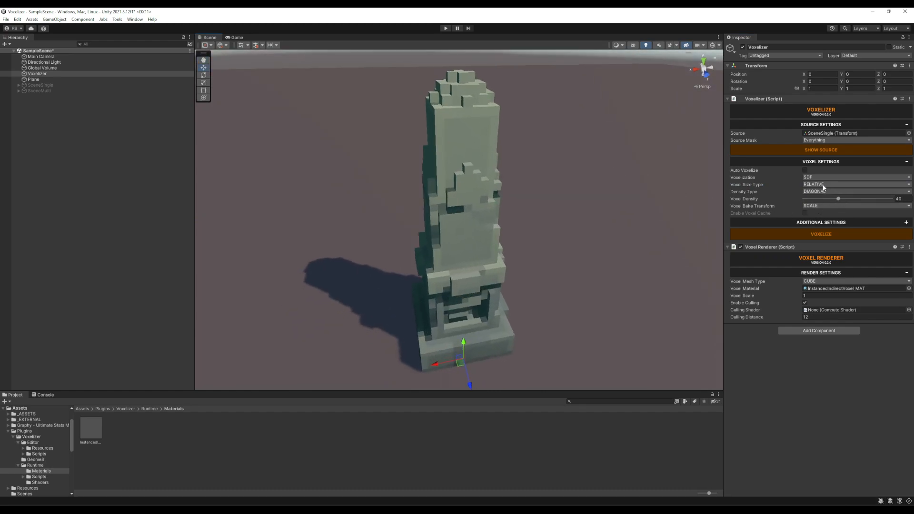
click(818, 193)
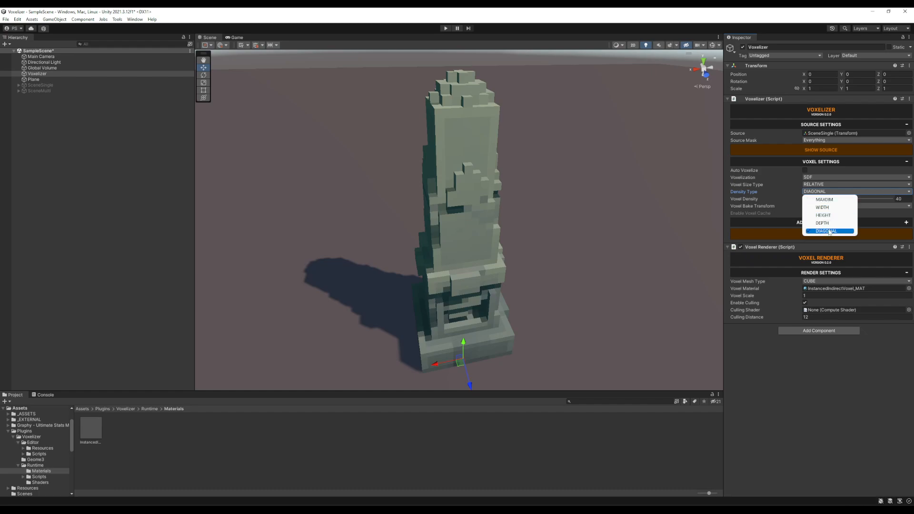
click(826, 231)
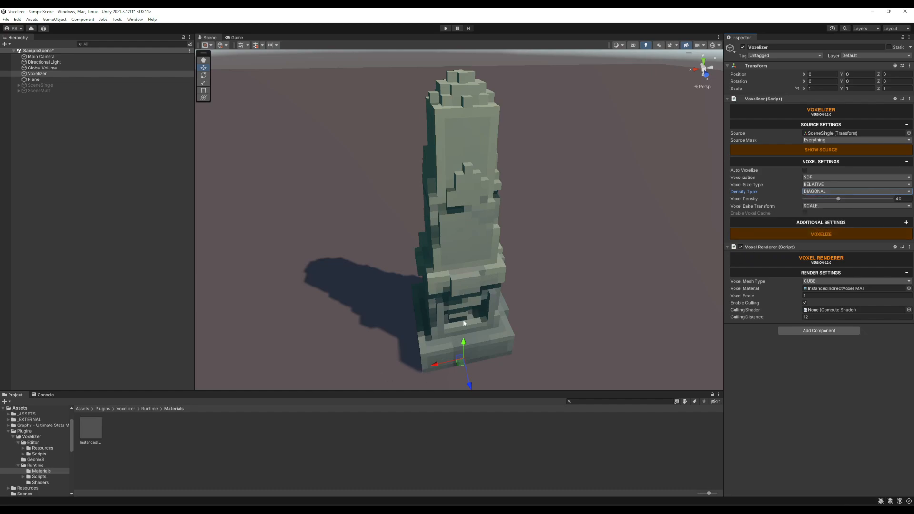
With the Voxelizer object selected again, raise the voxel density to 61 and re-voxelize the obelisk.
click(565, 153)
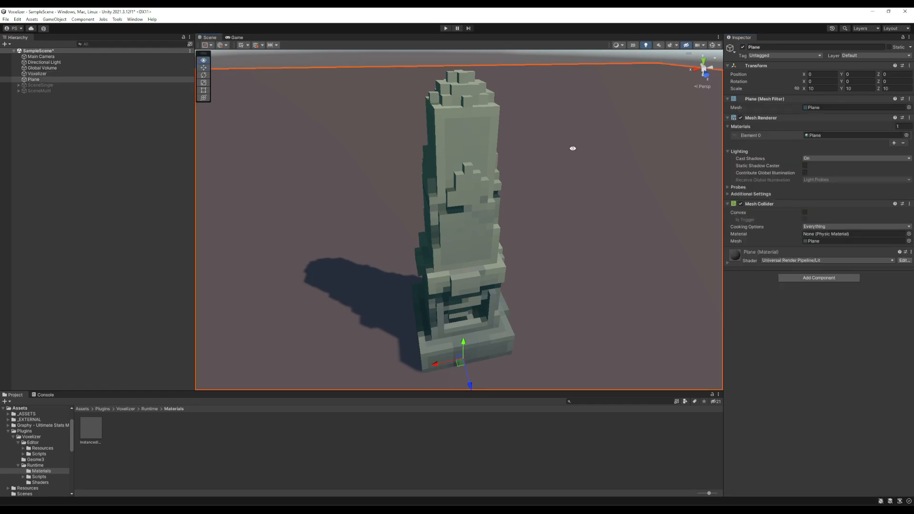
alt+drag(566, 153, 474, 154)
alt+drag(470, 80, 546, 143)
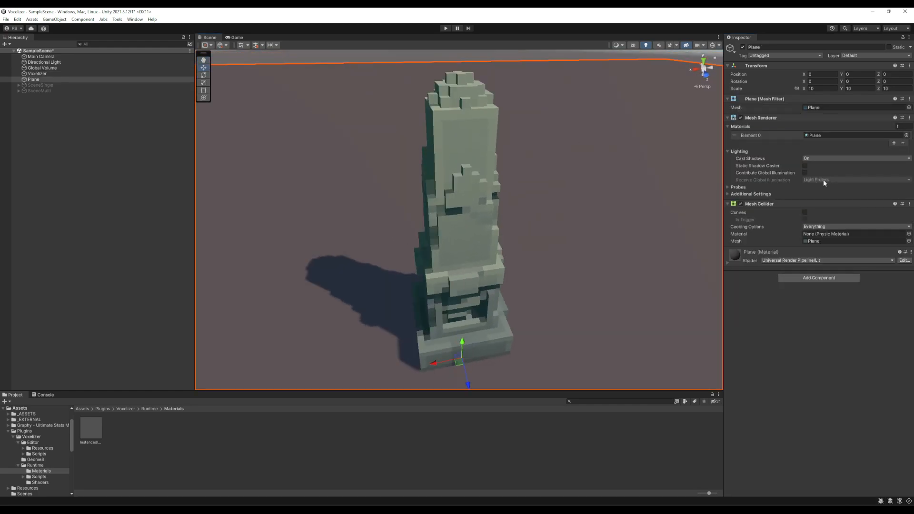
click(138, 74)
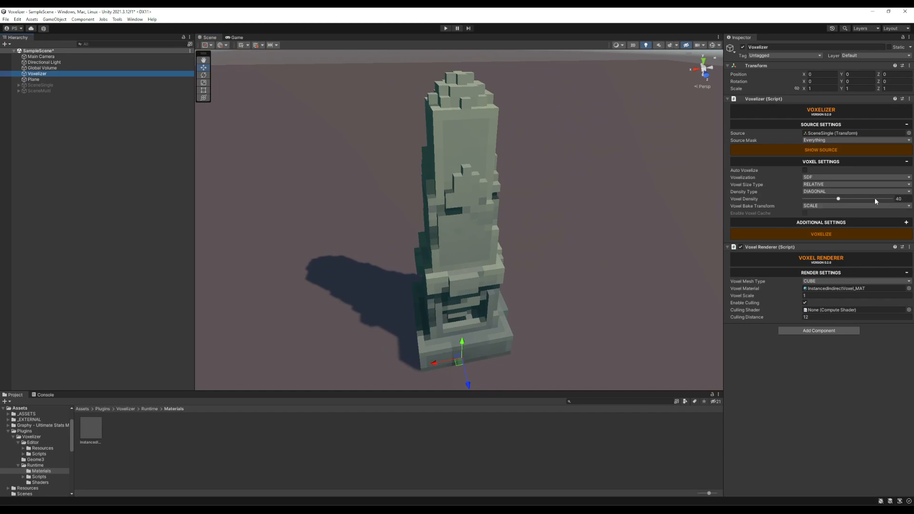
drag(840, 199, 859, 203)
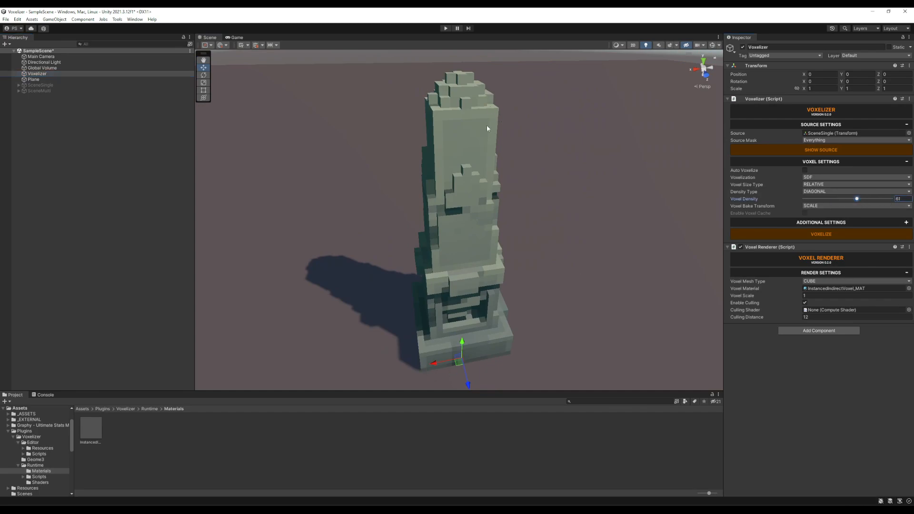
click(832, 234)
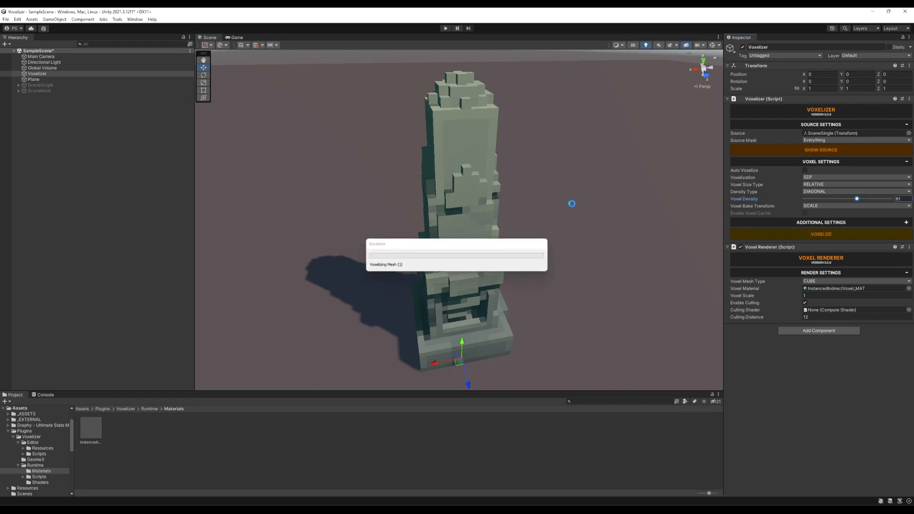
right_drag(545, 193, 606, 164)
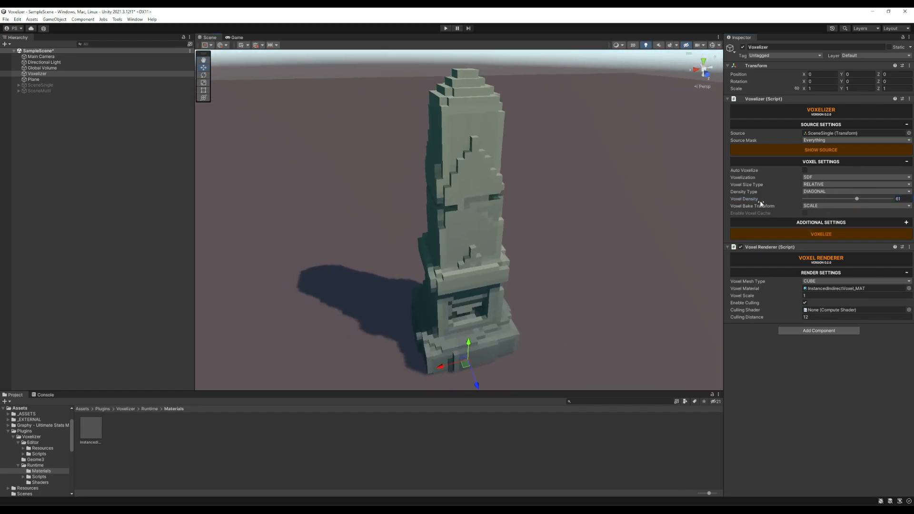
Return the voxel size type to ABSOLUTE with a voxel size of 0.1 and voxelize the obelisk.
click(830, 183)
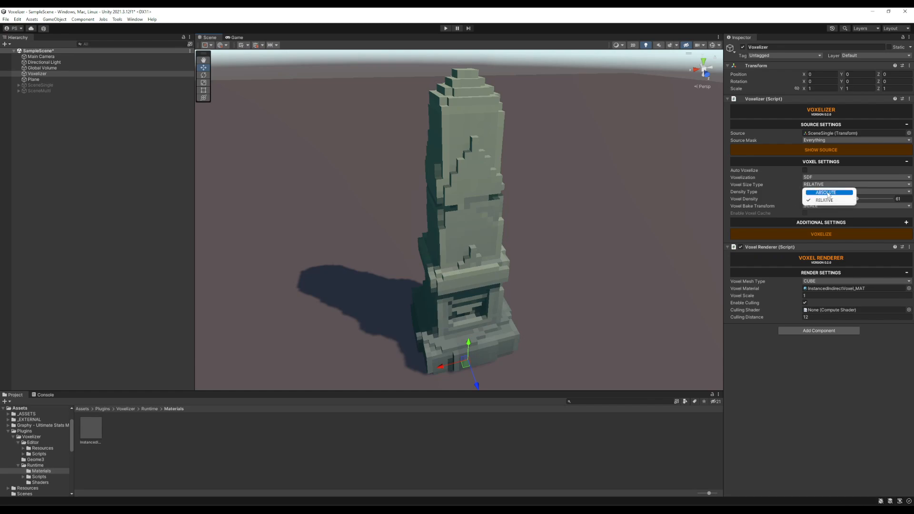
click(823, 196)
click(867, 191)
text(0.1)
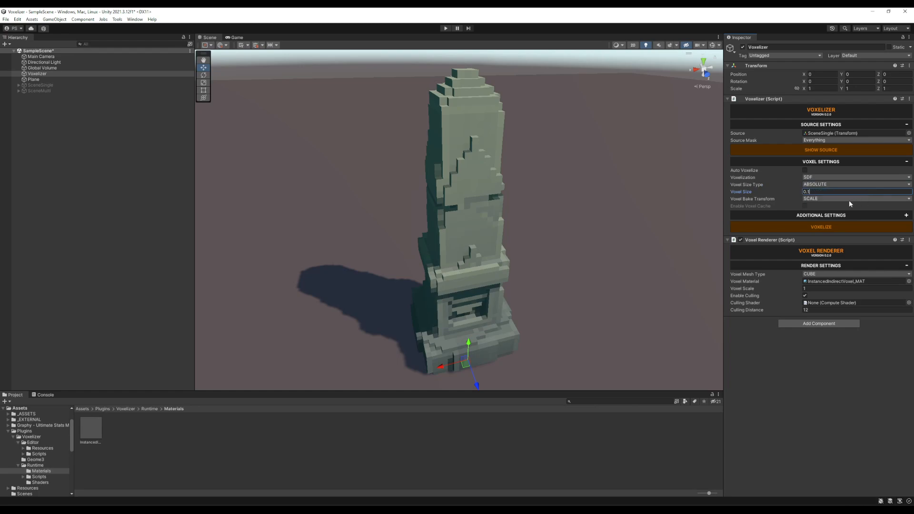
click(819, 225)
alt+drag(630, 184, 624, 203)
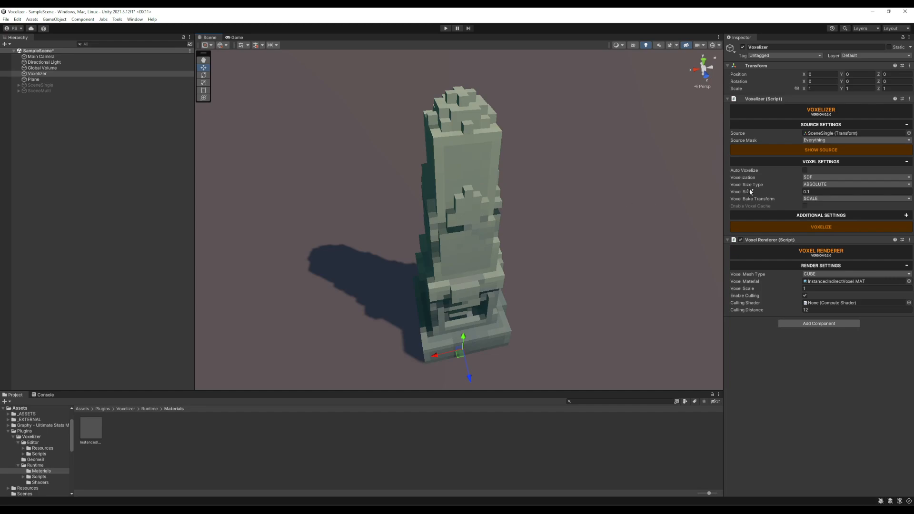
Set the voxel size to 0.05, re-voxelize the obelisk and examine it from several angles.
click(829, 192)
click(813, 192)
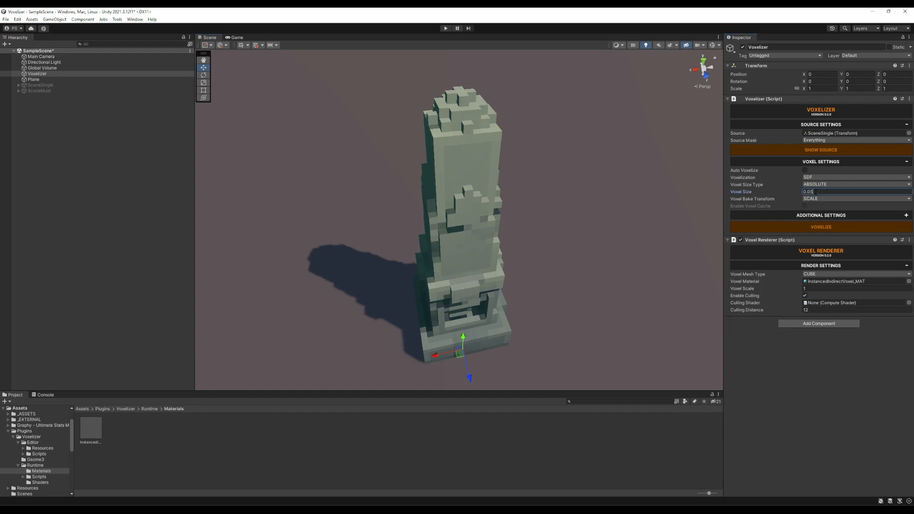
click(816, 227)
alt+drag(608, 184, 638, 190)
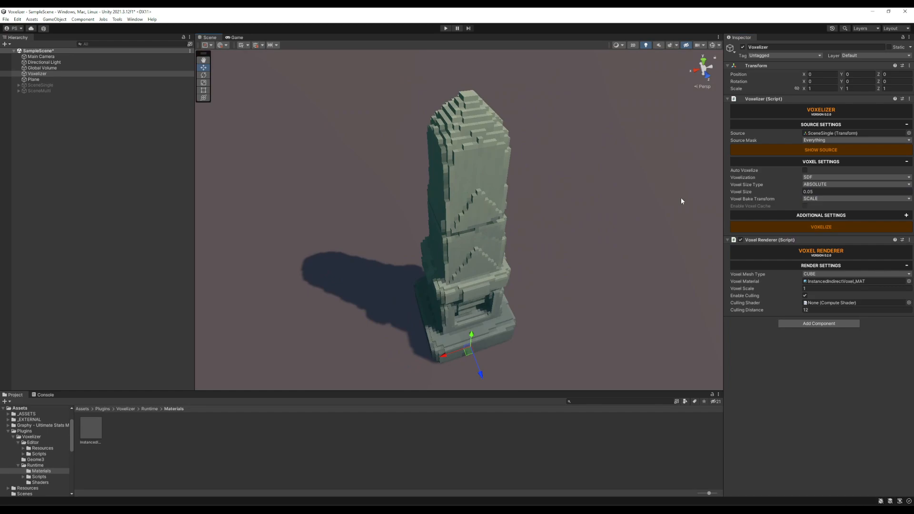
alt+drag(596, 191, 647, 227)
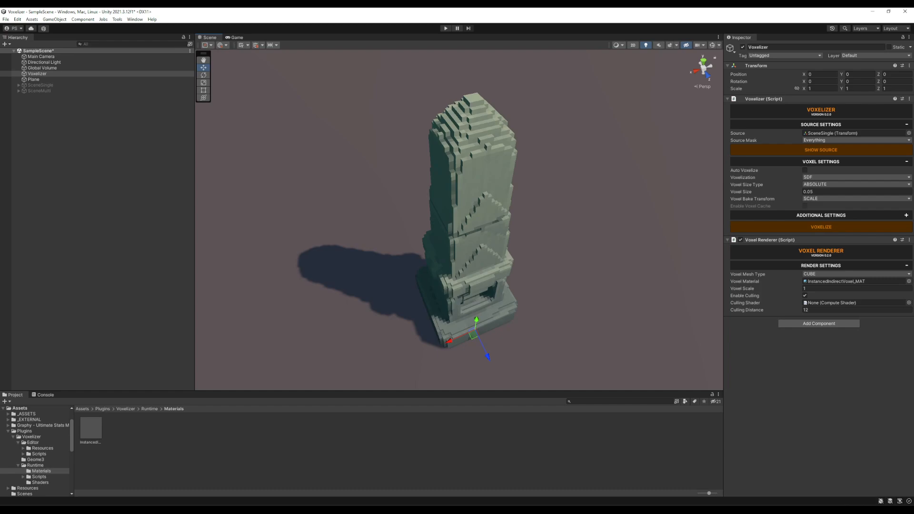
alt+drag(646, 116, 543, 145)
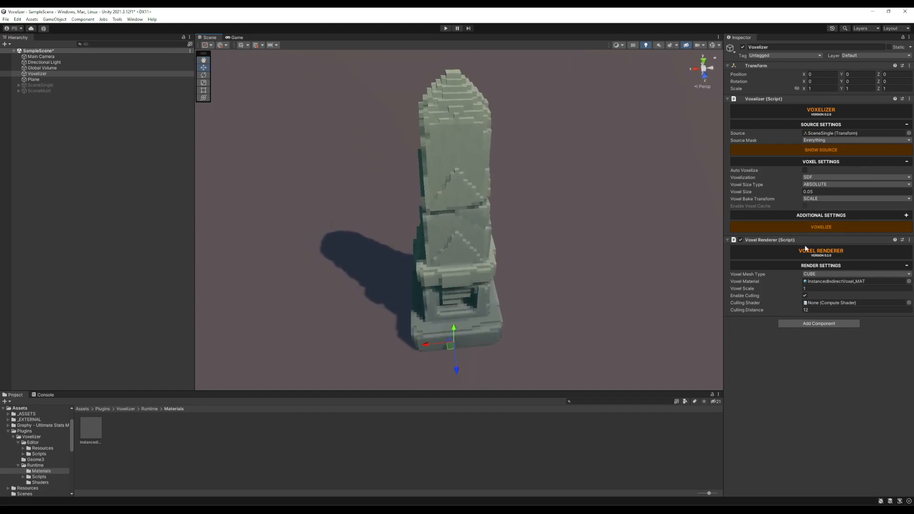
click(727, 240)
click(727, 240)
mouse_move(600, 195)
alt+mouse_down()
mouse_move(586, 190)
mouse_move(650, 227)
mouse_move(589, 191)
alt+mouse_up()
alt+drag(581, 141, 591, 125)
alt+drag(518, 107, 547, 147)
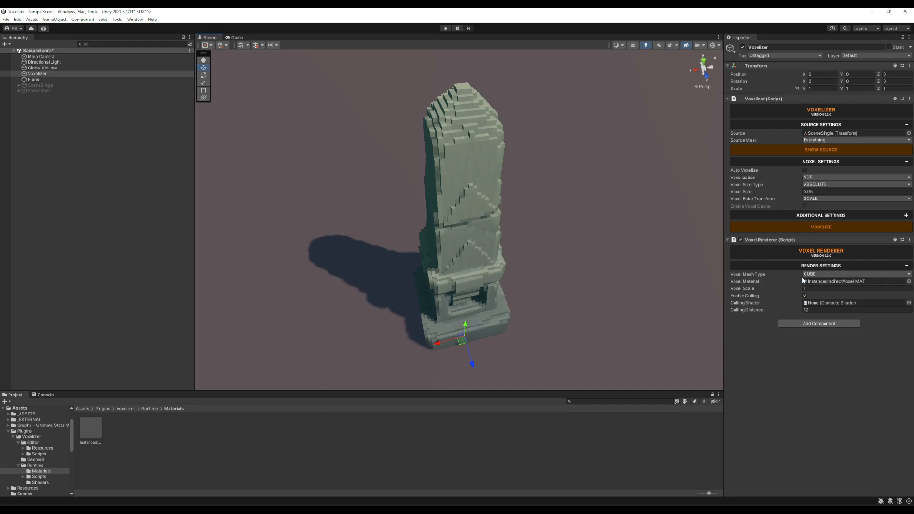
Switch the Voxel Renderer's mesh type to QUAD and examine the obelisk from several angles.
click(819, 273)
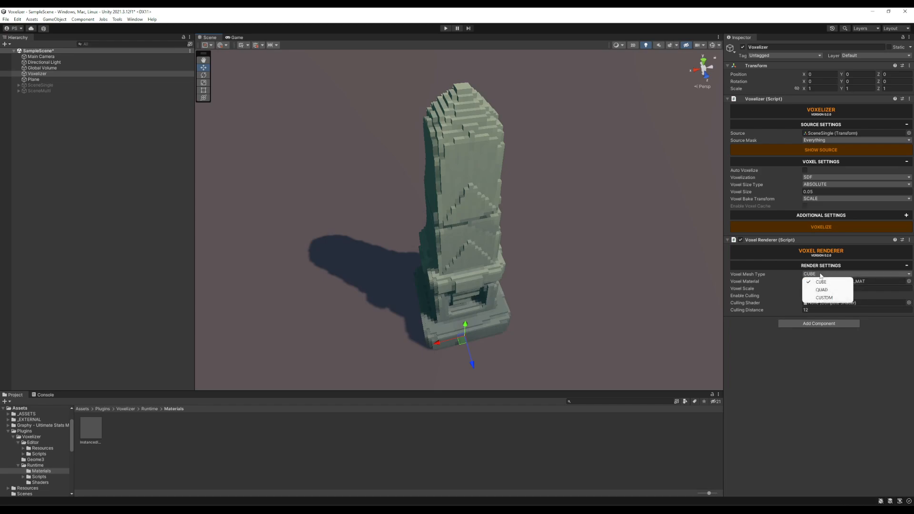
click(820, 288)
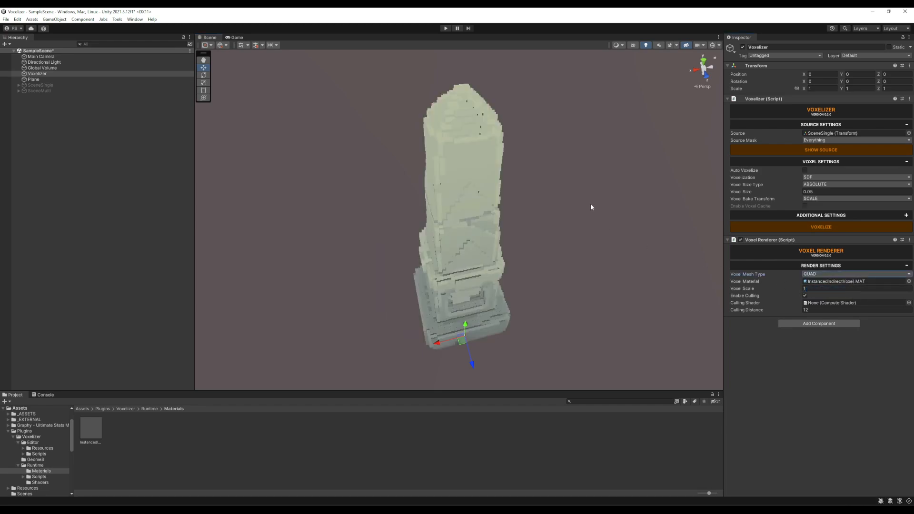
alt+drag(594, 202, 573, 177)
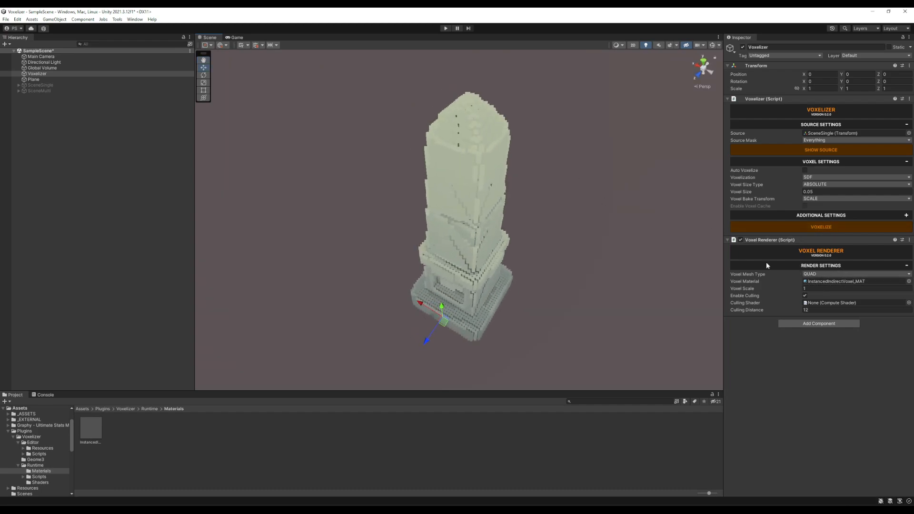
alt+drag(617, 185, 649, 161)
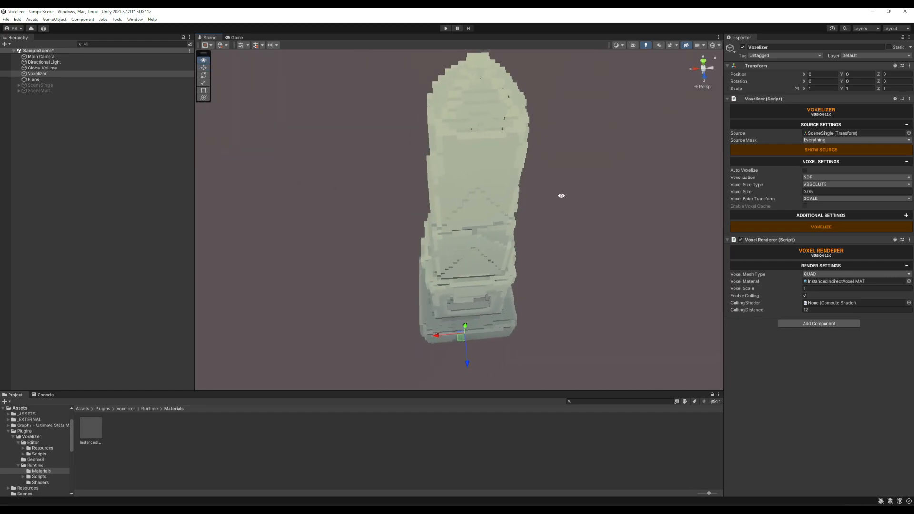
alt+drag(561, 196, 592, 202)
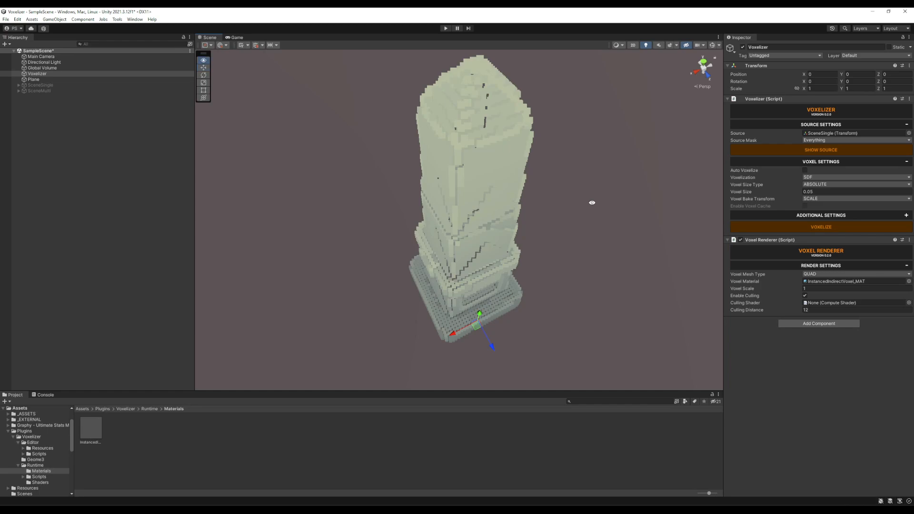
alt+drag(579, 188, 549, 193)
Try a voxel scale of 2 on the quad-rendered obelisk, comparing it with a scale of 1.
click(820, 289)
text(2)
mouse_move(597, 211)
alt+mouse_down()
mouse_move(535, 201)
mouse_move(461, 120)
mouse_move(345, 78)
mouse_move(547, 151)
mouse_move(560, 193)
mouse_move(573, 190)
mouse_move(565, 181)
mouse_move(615, 206)
alt+mouse_up()
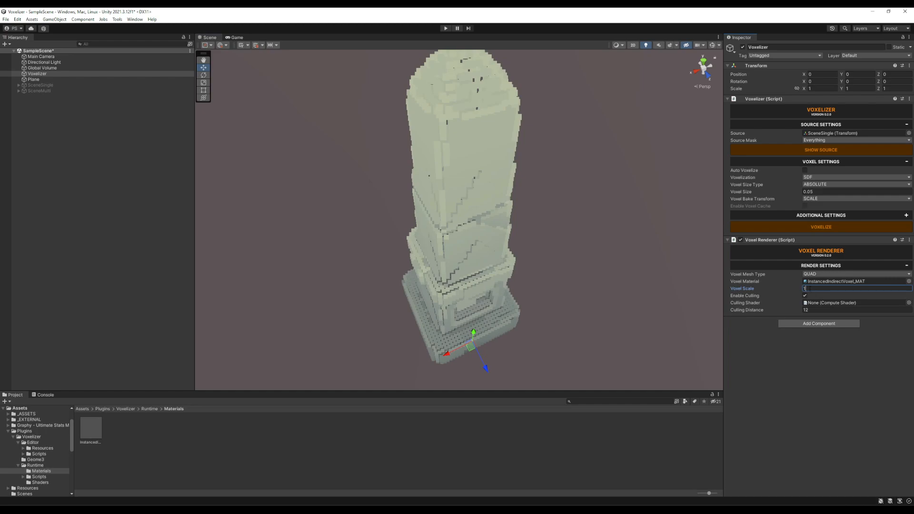
text(2)
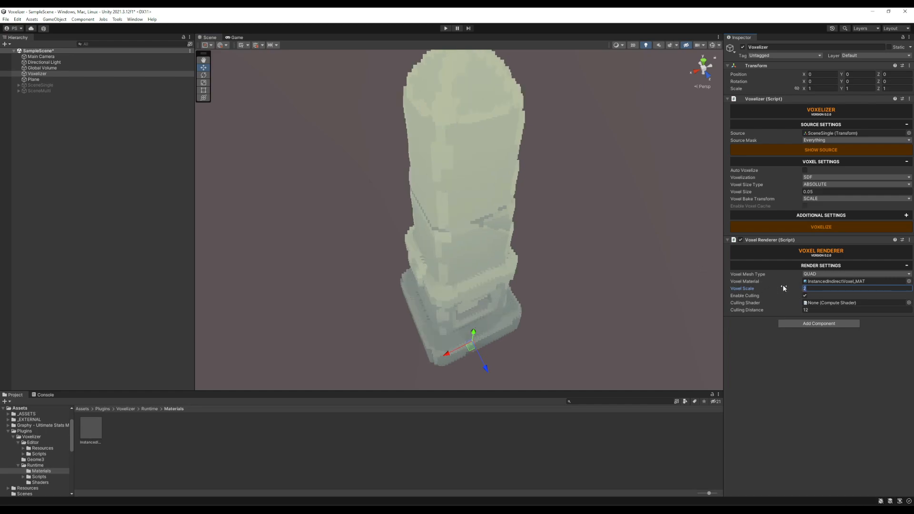
text(12)
alt+drag(652, 227, 702, 230)
click(772, 289)
text(2)
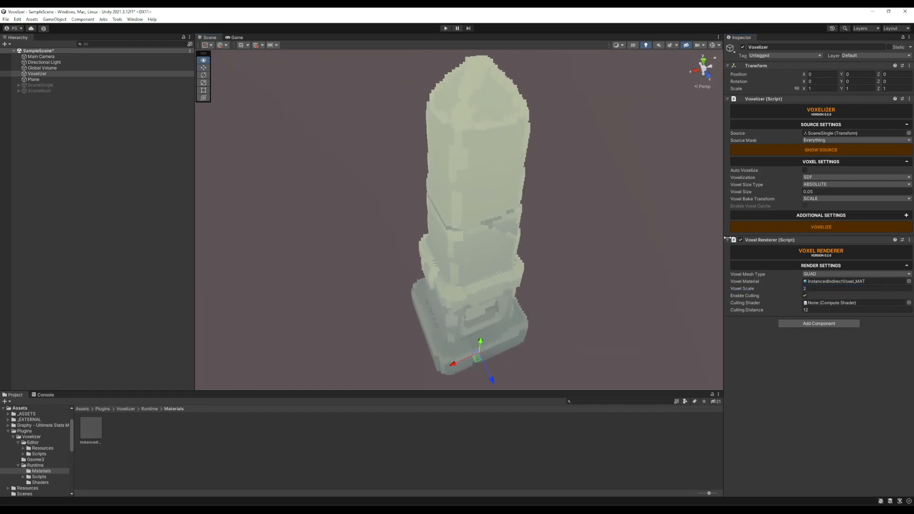
Alternate the voxel scale between 1 and 2, finish on 1, and examine the quad obelisk from different sides.
click(811, 288)
text(1)
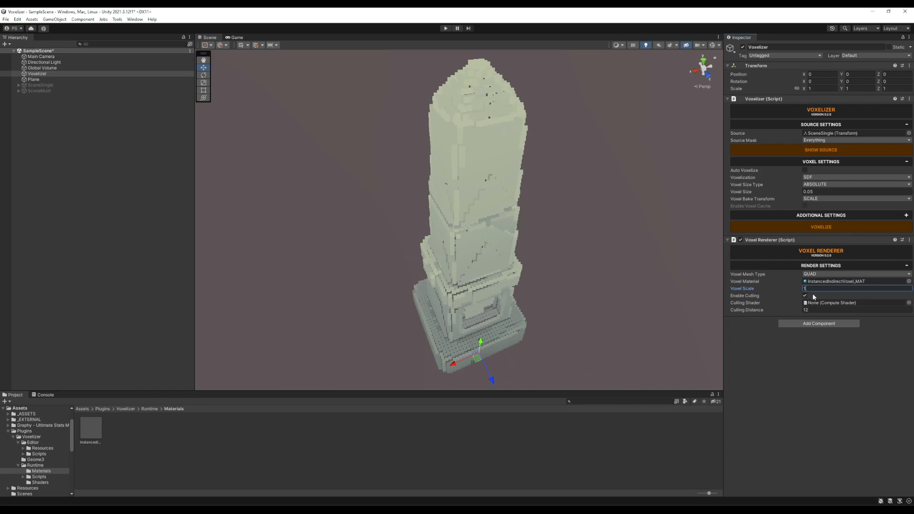
key(BackSpace)
text(2)
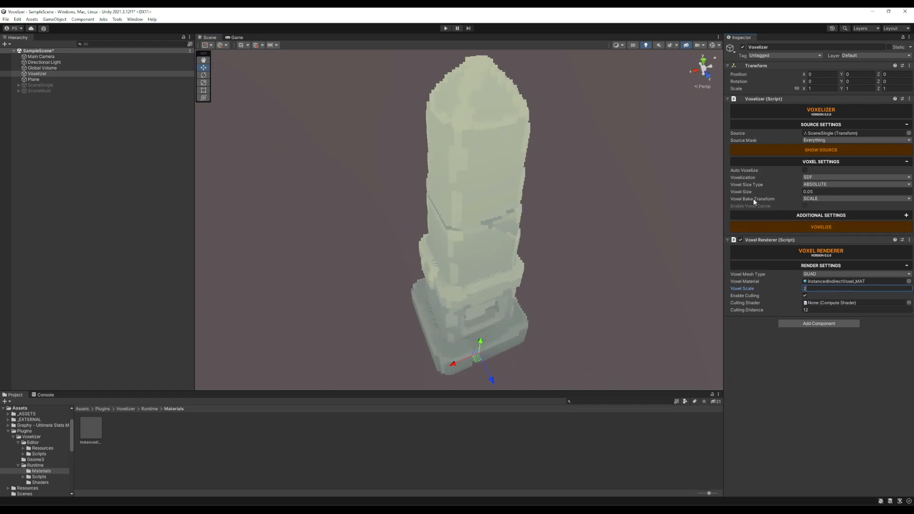
click(760, 228)
text(1)
alt+drag(592, 204, 574, 237)
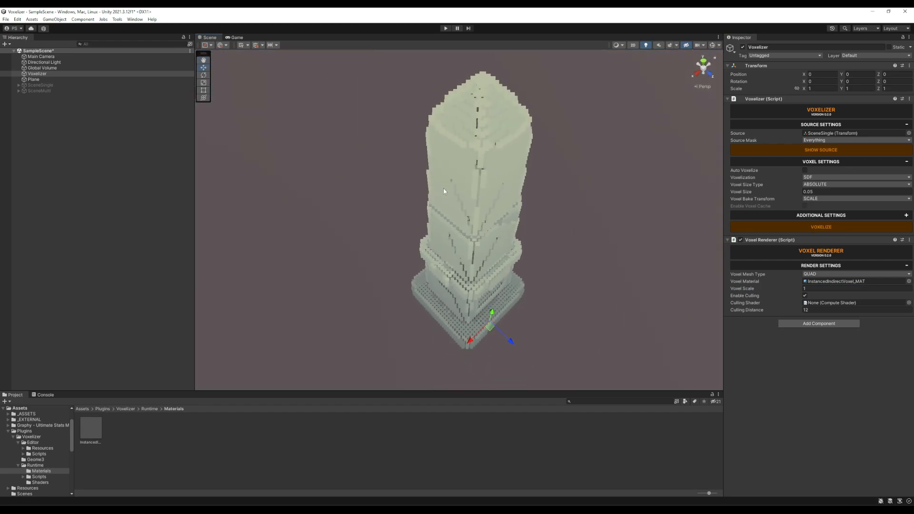
mouse_move(483, 211)
alt+mouse_down()
mouse_move(512, 163)
mouse_move(482, 193)
alt+mouse_up()
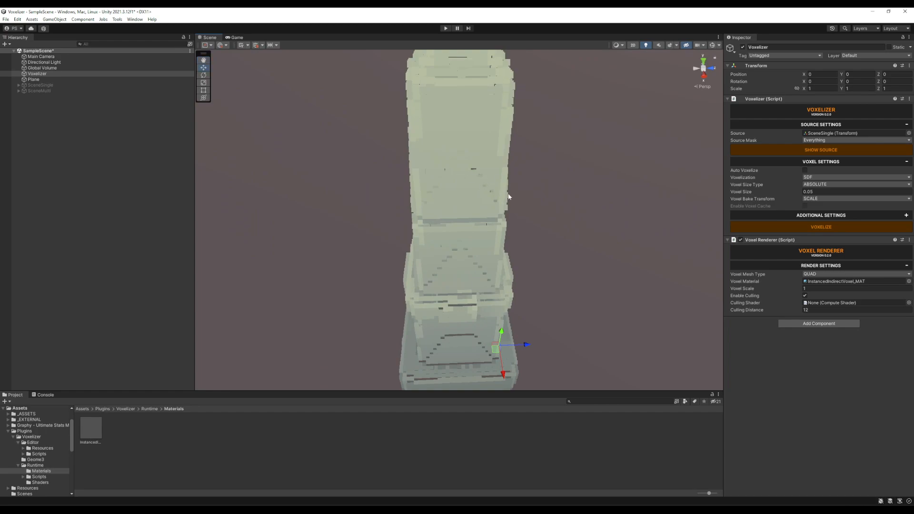
alt+drag(559, 198, 555, 217)
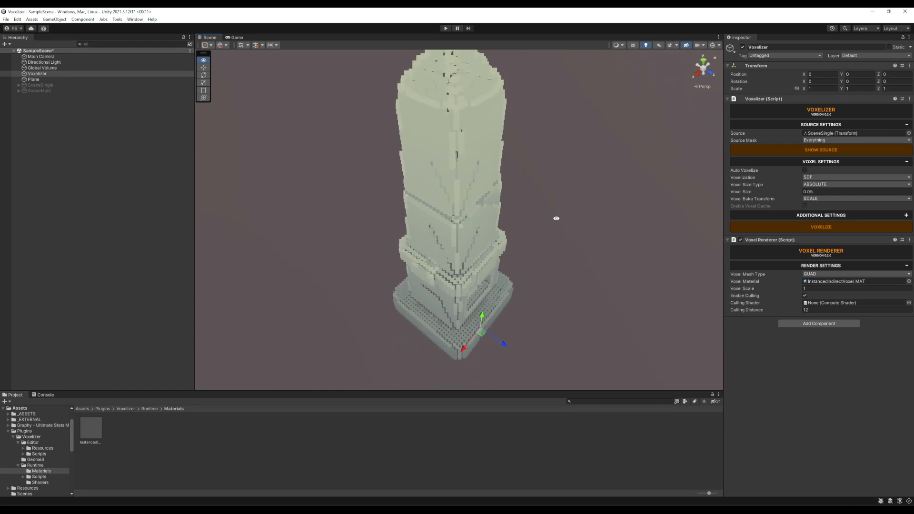
Set the voxel scale to 2 once more, view the quad obelisk, and restore the scale to 1.
click(816, 289)
text(2)
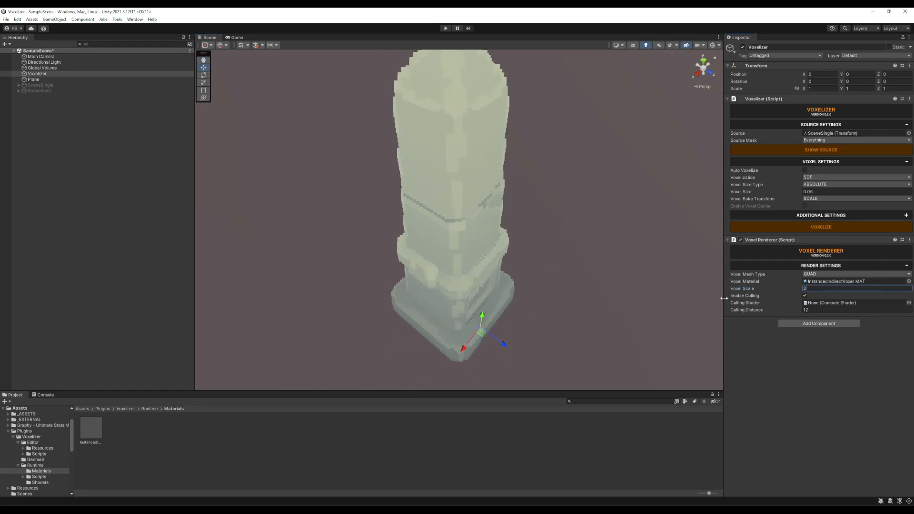
alt+drag(567, 218, 584, 202)
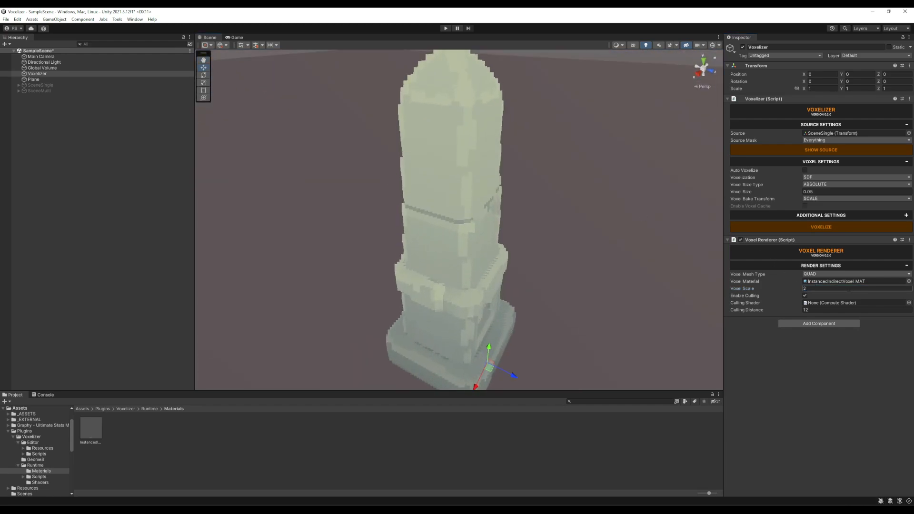
drag(812, 289, 765, 290)
text(1)
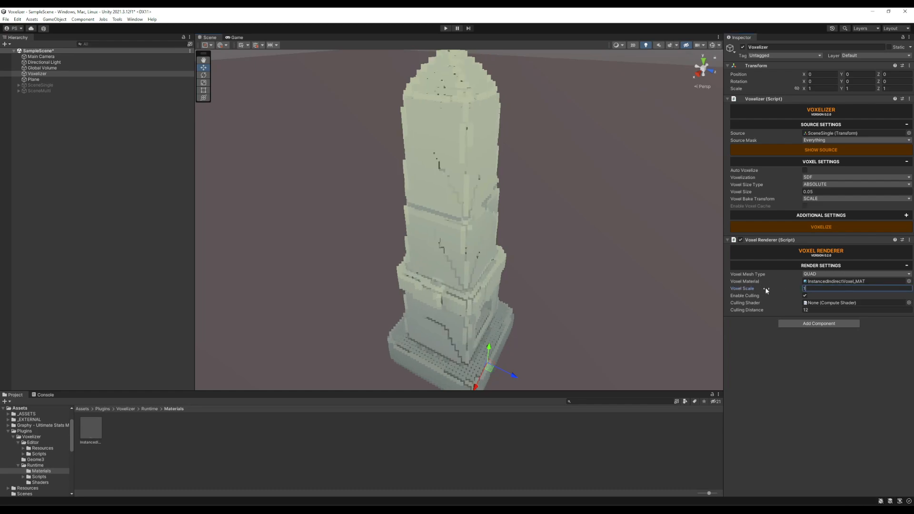
key(Return)
Change the voxel mesh type to CUSTOM so the obelisk is rendered with the Sphere mesh, and view it from another side.
click(829, 275)
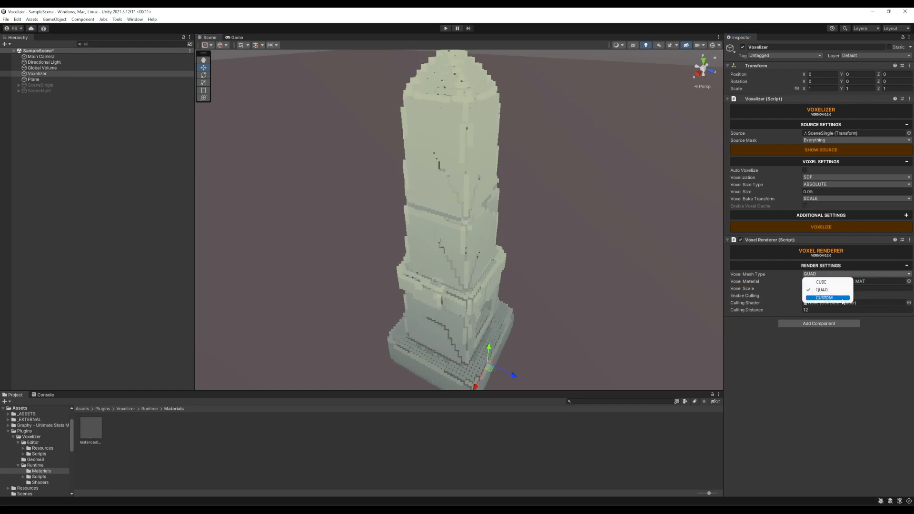
click(841, 298)
alt+drag(598, 174, 514, 200)
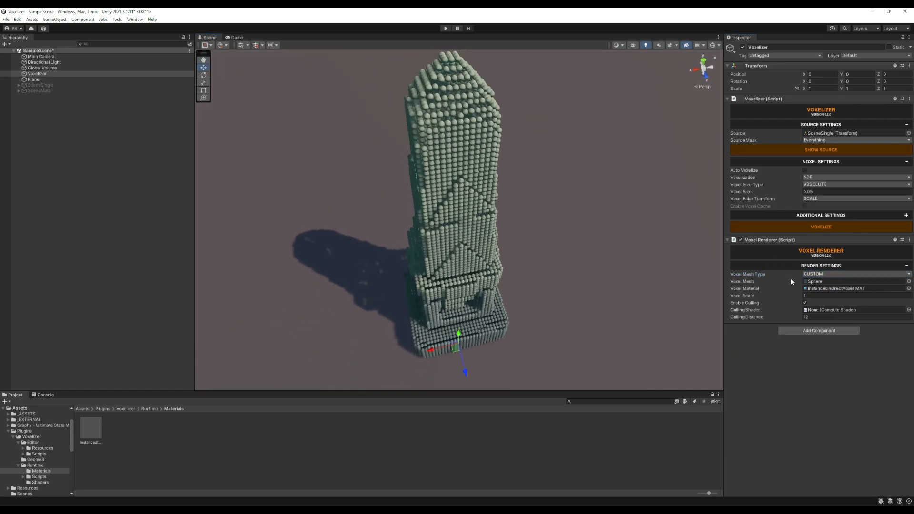
Cycle the voxel mesh type through QUAD and CUBE and back to CUSTOM to compare the renderings.
click(821, 275)
click(822, 289)
click(823, 275)
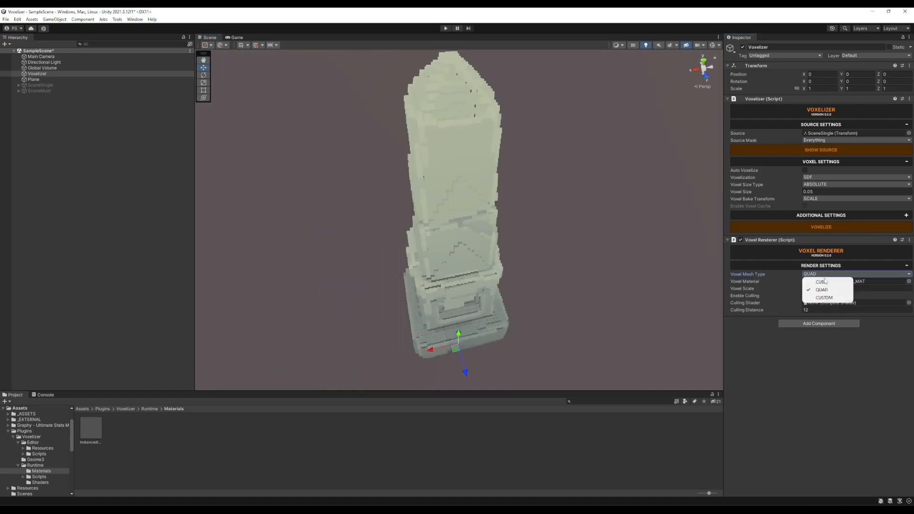
click(821, 282)
click(824, 274)
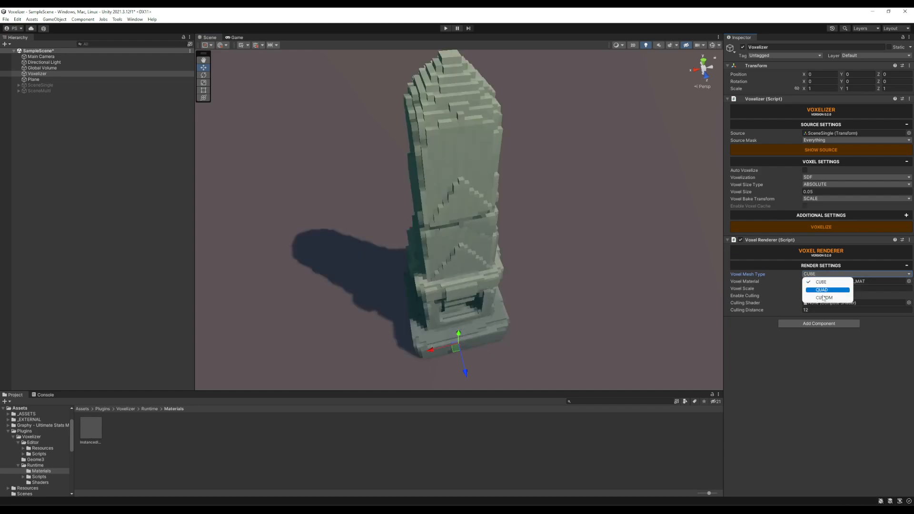
click(824, 298)
Examine the sphere-rendered obelisk from several angles and up close.
alt+drag(586, 200, 574, 199)
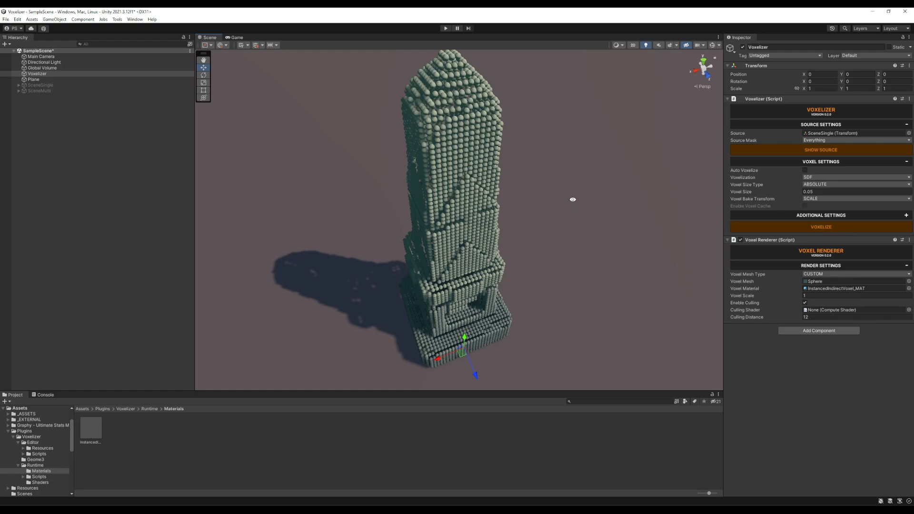
alt+drag(621, 188, 476, 181)
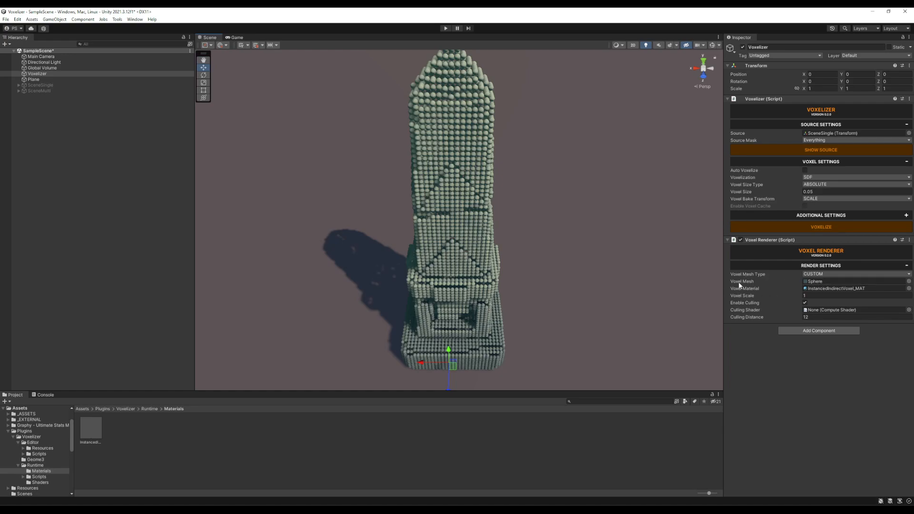
alt+drag(571, 217, 531, 205)
alt+right_drag(531, 205, 750, 186)
alt+drag(750, 189, 436, 118)
alt+right_drag(435, 119, 734, 177)
alt+drag(676, 169, 592, 200)
alt+drag(592, 245, 741, 216)
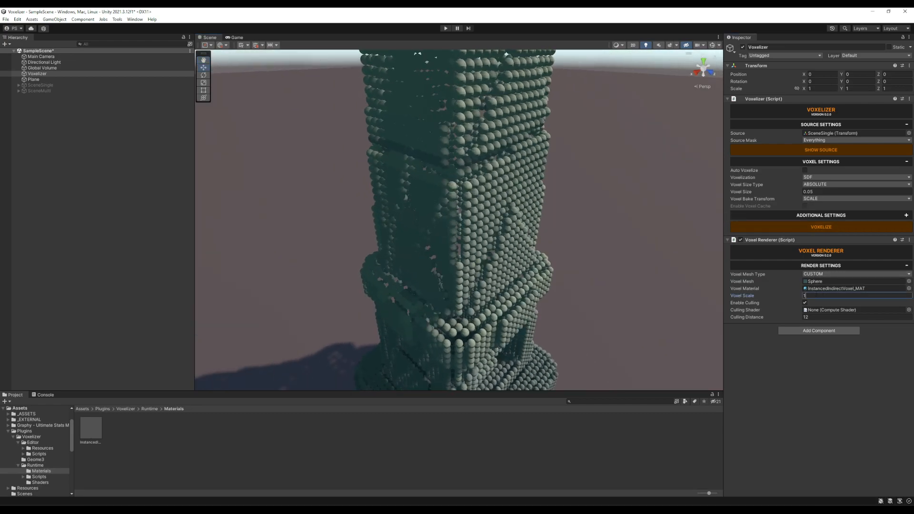
Try a voxel scale of 2 on the sphere voxels, inspect the obelisk, and reset the scale to 1.
click(810, 296)
text(2)
alt+drag(604, 236, 545, 209)
scroll(545, 208, up, 4)
click(836, 295)
text(1)
Replace the custom voxel mesh with fence_element_1_LOD2 from the project's mesh assets.
click(909, 281)
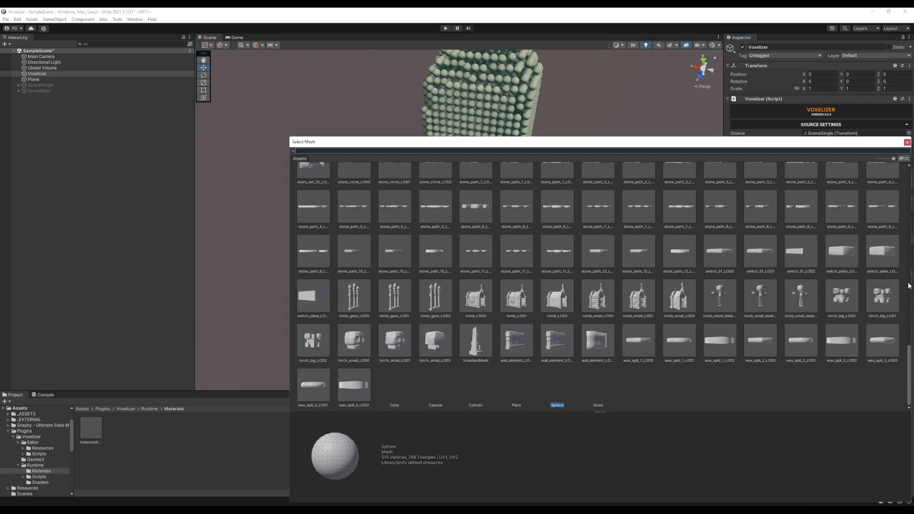
scroll(691, 241, up, 2)
scroll(690, 241, up, 10)
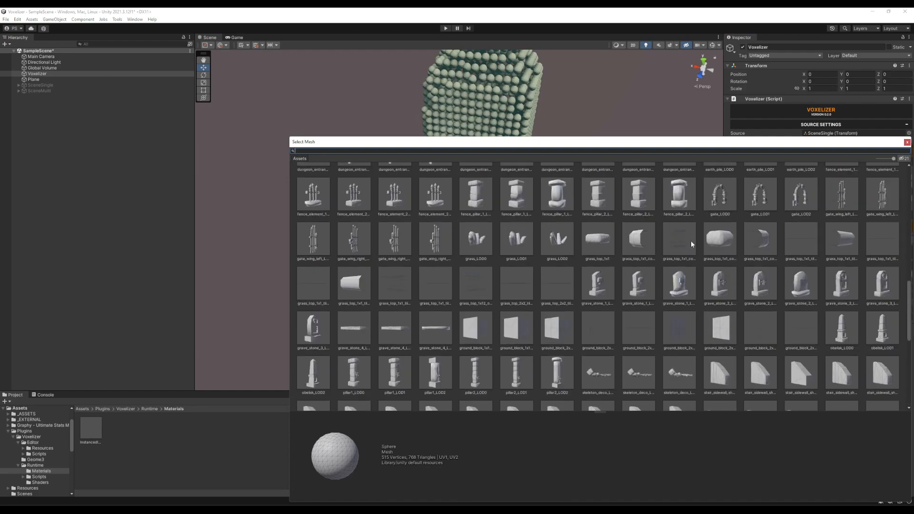
scroll(691, 243, up, 3)
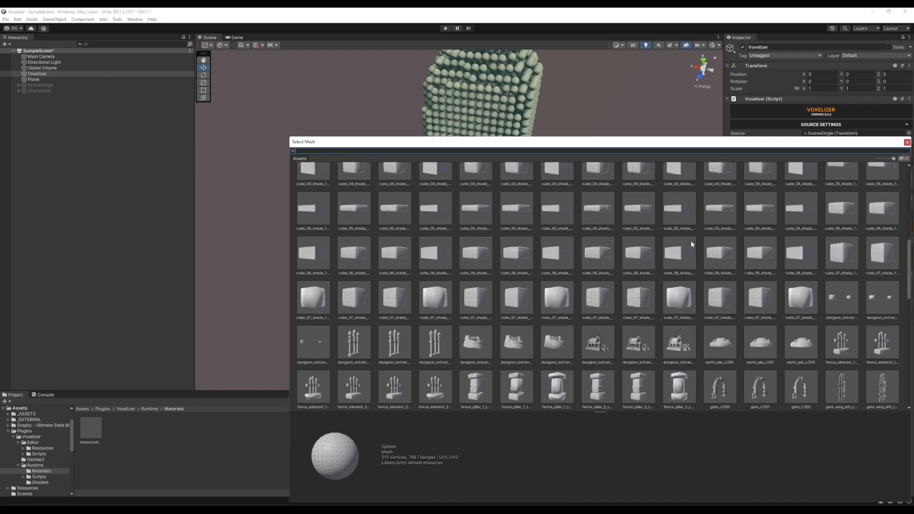
scroll(692, 244, down, 3)
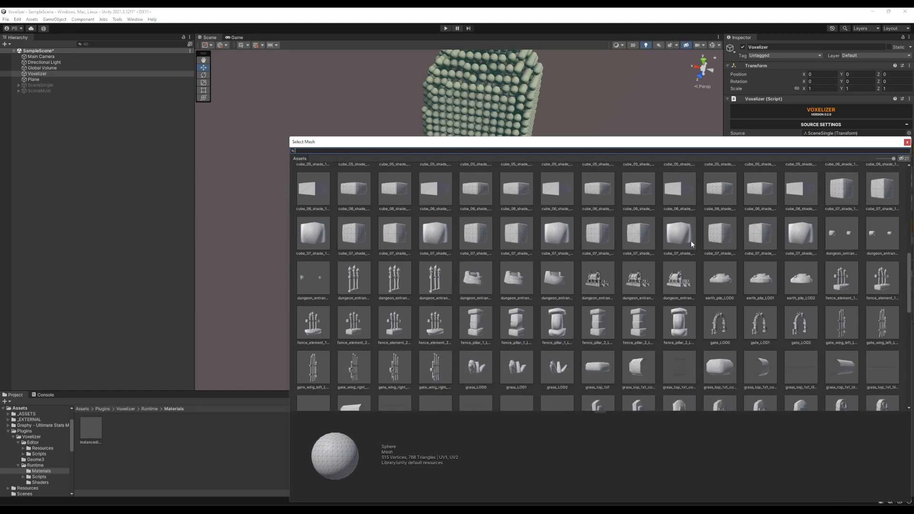
click(322, 322)
double_click(322, 322)
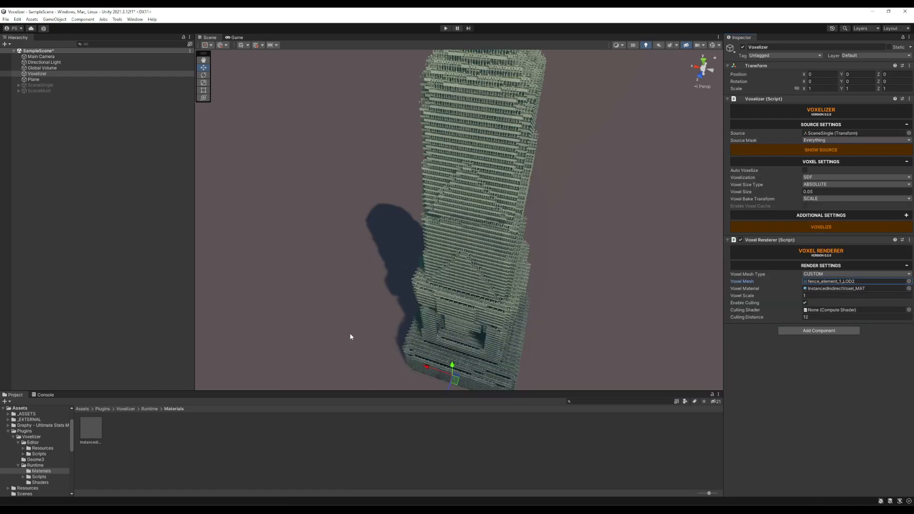
Inspect the obelisk built from fence-element voxels up close and from different angles.
scroll(571, 176, up, 10)
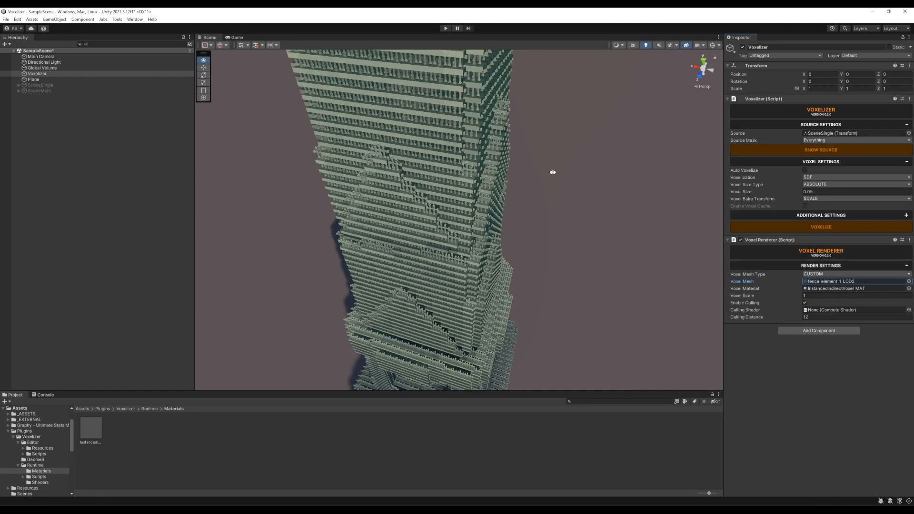
middle_drag(492, 167, 547, 190)
scroll(544, 191, up, 3)
alt+drag(542, 192, 547, 122)
alt+right_drag(547, 122, 573, 120)
alt+drag(572, 119, 567, 158)
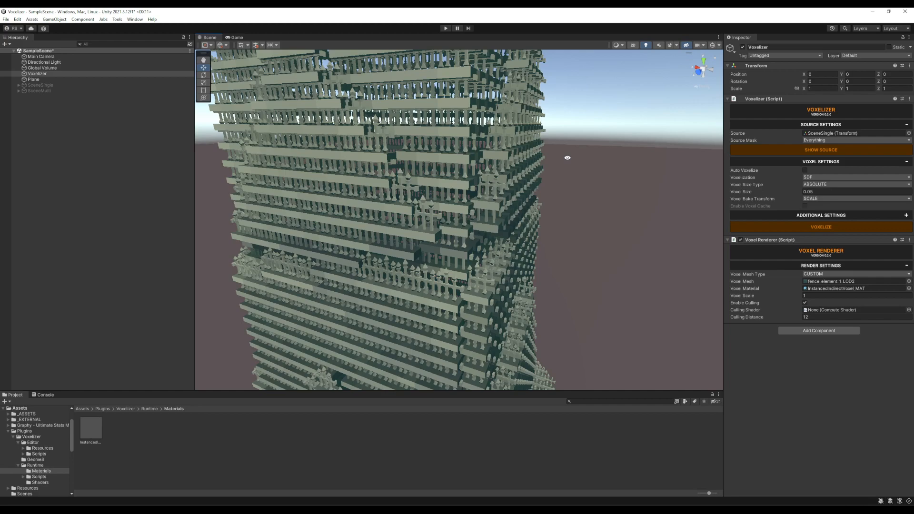
Examine the fence-element obelisk's stacked courses up close and its base and shaft from farther back.
key(w)
right_drag(567, 158, 541, 124)
key(s)
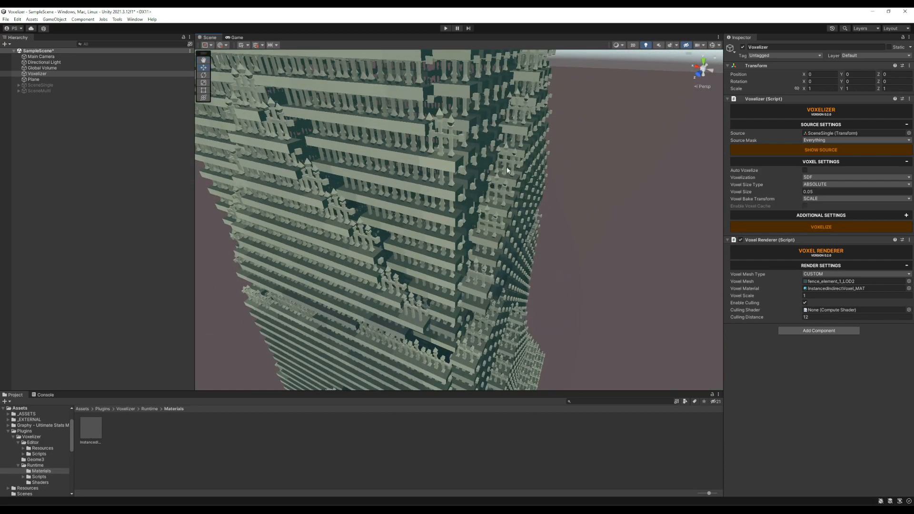
key(s)
right_drag(575, 186, 502, 225)
key(w)
middle_drag(502, 226, 516, 112)
alt+right_drag(516, 113, 546, 128)
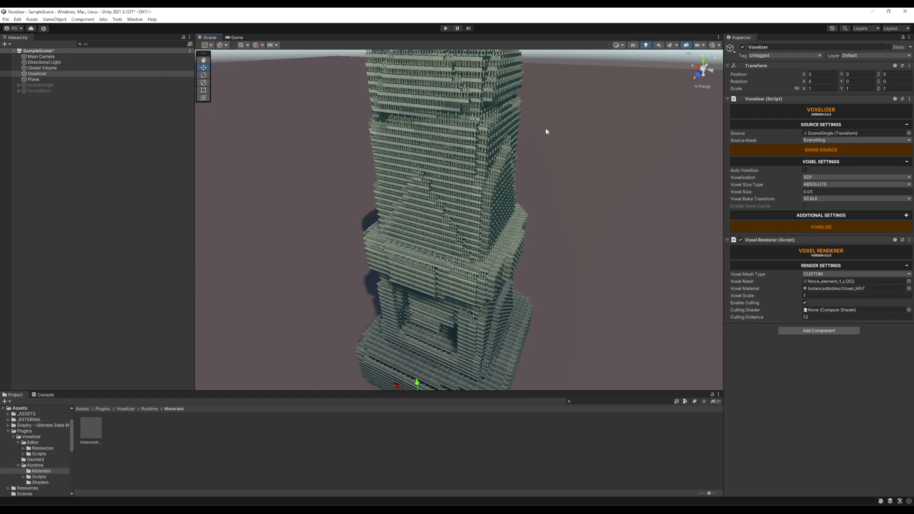
alt+right_drag(510, 133, 529, 144)
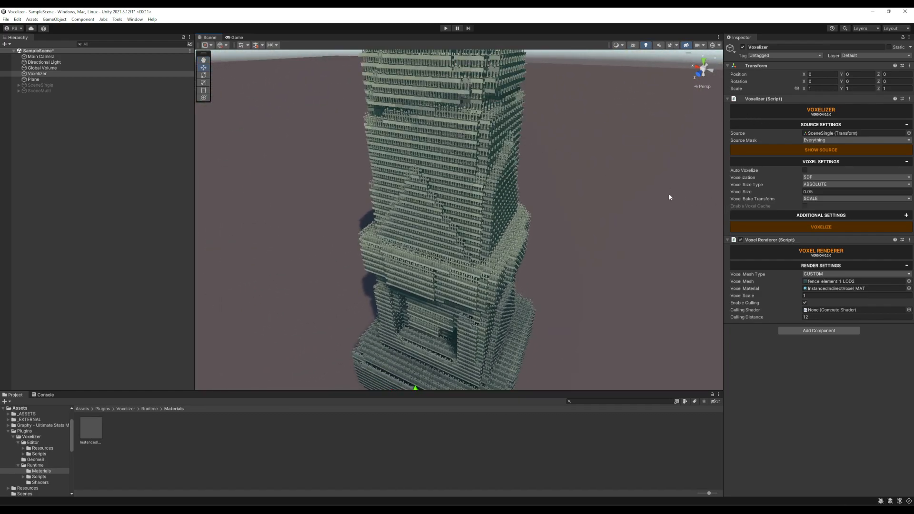
Change the voxel renderer's mesh type to CUBE.
click(842, 279)
click(828, 282)
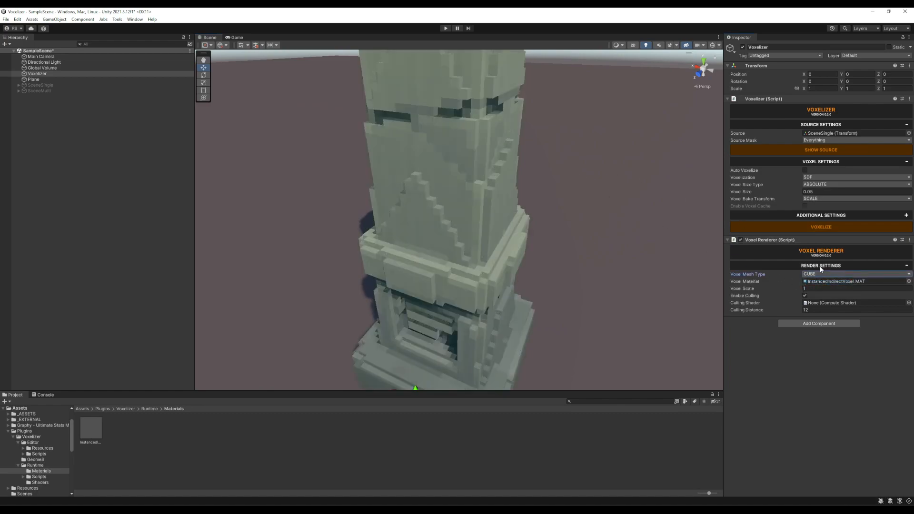
scroll(573, 169, down, 3)
middle_drag(582, 129, 578, 178)
Disable culling in the voxel renderer and view the whole cube-voxel obelisk from several sides.
click(805, 296)
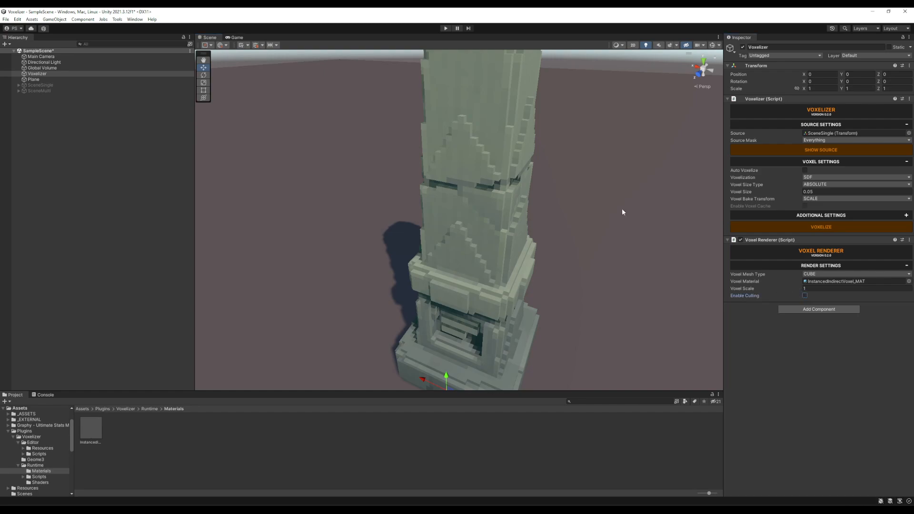
click(805, 296)
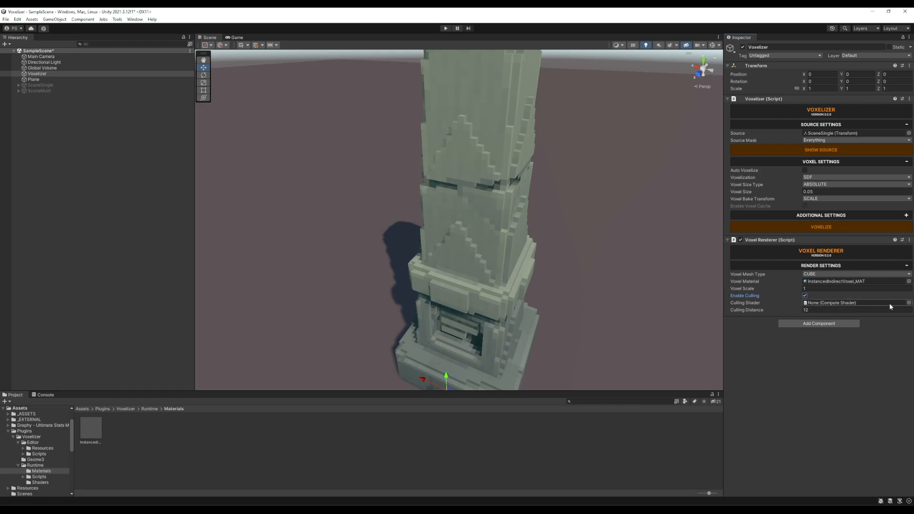
click(804, 296)
mouse_move(548, 196)
alt+mouse_down()
mouse_move(576, 172)
mouse_move(581, 194)
mouse_move(533, 207)
mouse_move(543, 185)
alt+mouse_up()
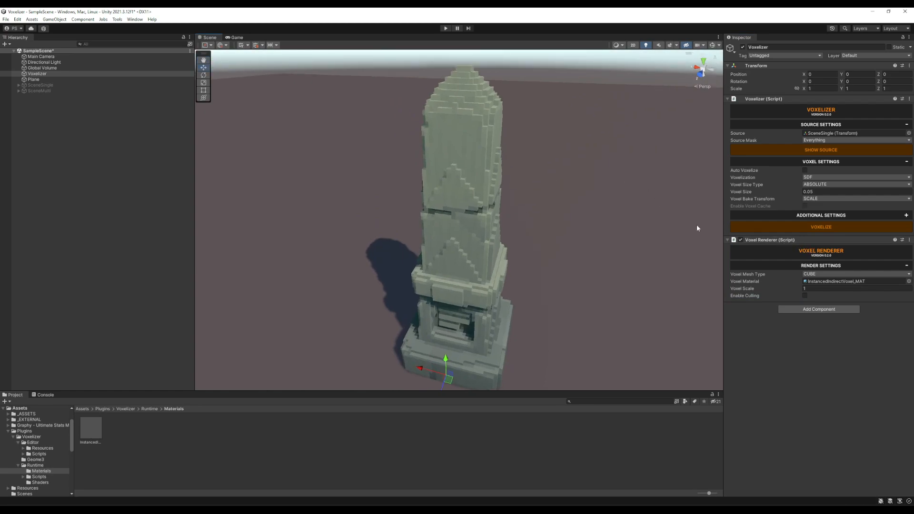
alt+drag(482, 177, 509, 190)
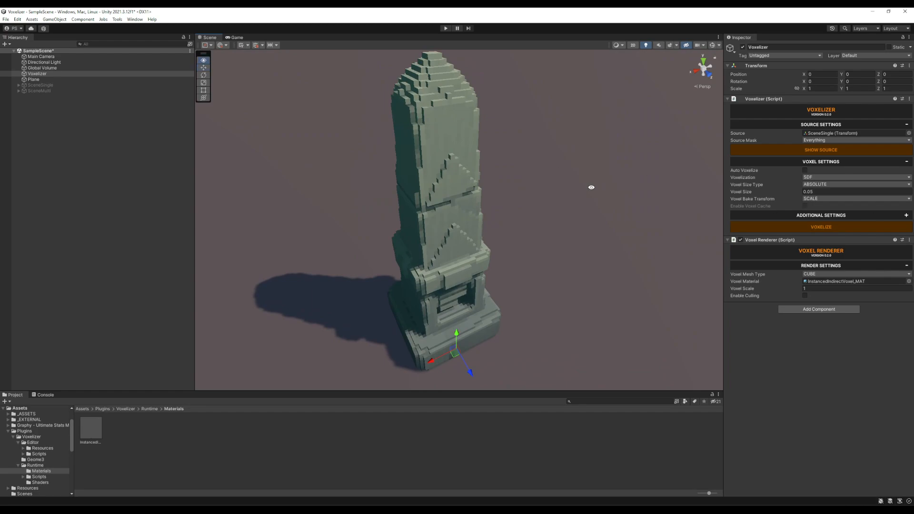
alt+drag(590, 188, 535, 188)
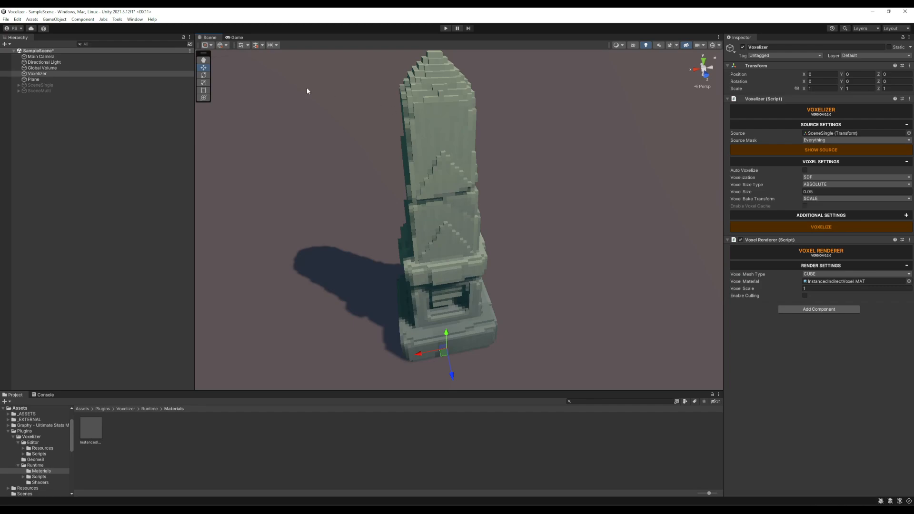
Reveal SceneMulti's child meshes and assign SceneMulti as the Voxelizer's source.
click(18, 91)
click(18, 91)
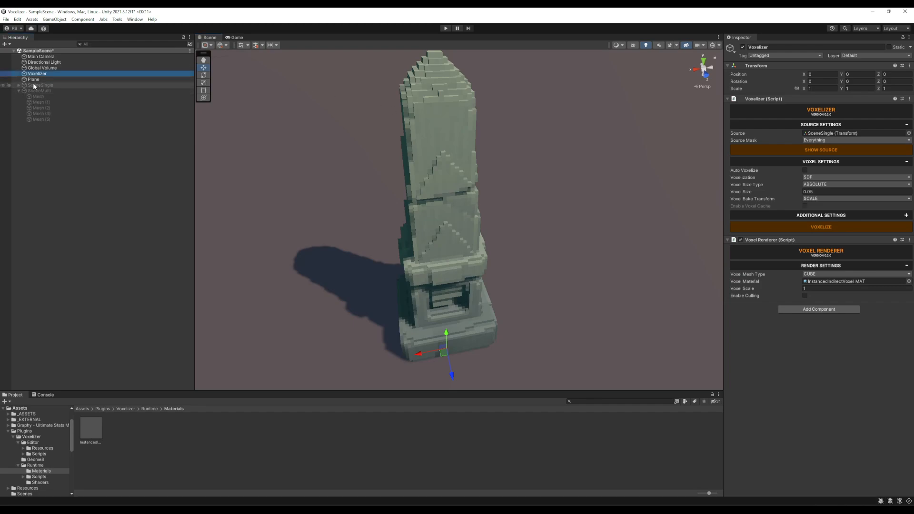
drag(36, 90, 838, 132)
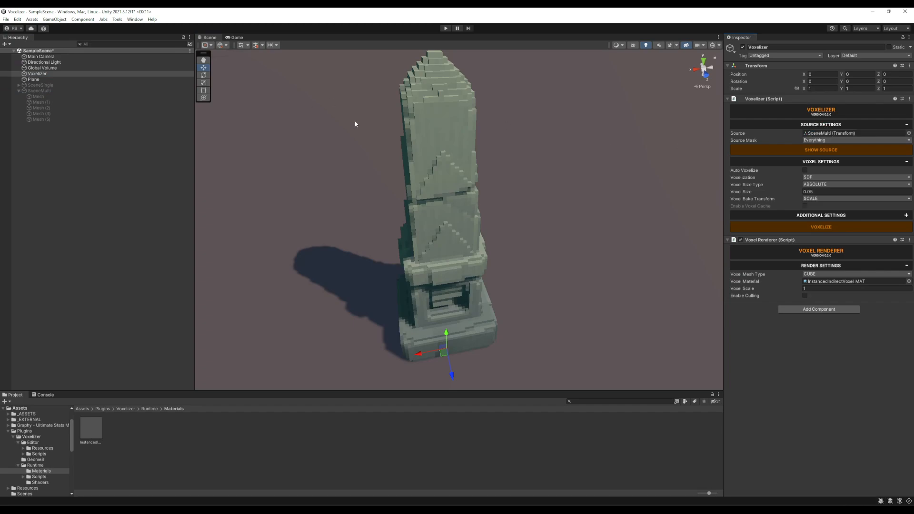
Activate the SceneMulti object and view its group of obelisk meshes.
click(36, 90)
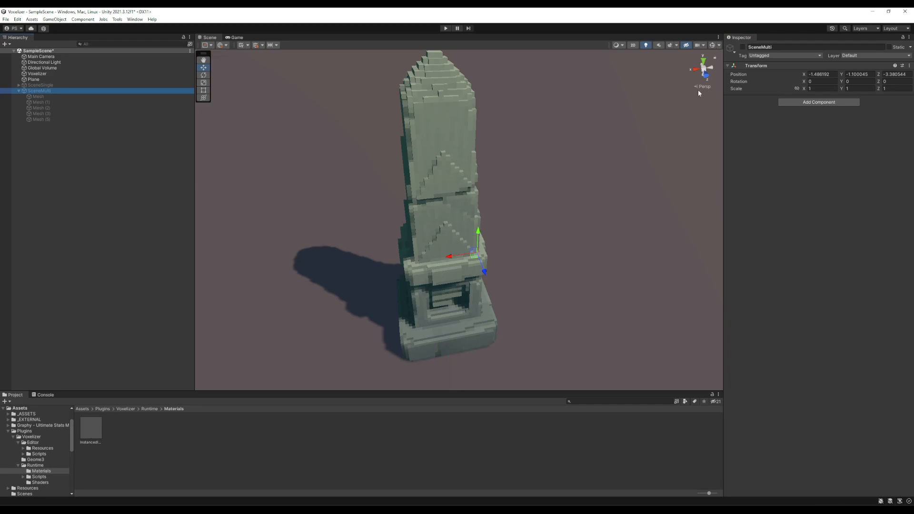
click(743, 47)
right_drag(541, 95, 475, 130)
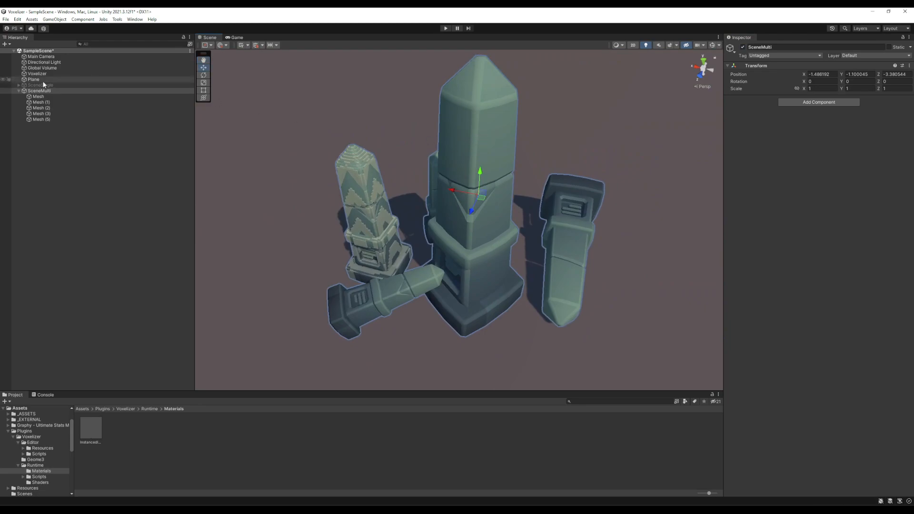
Review the layer options of the Voxelizer's source mask, keeping it set to Everything.
click(53, 74)
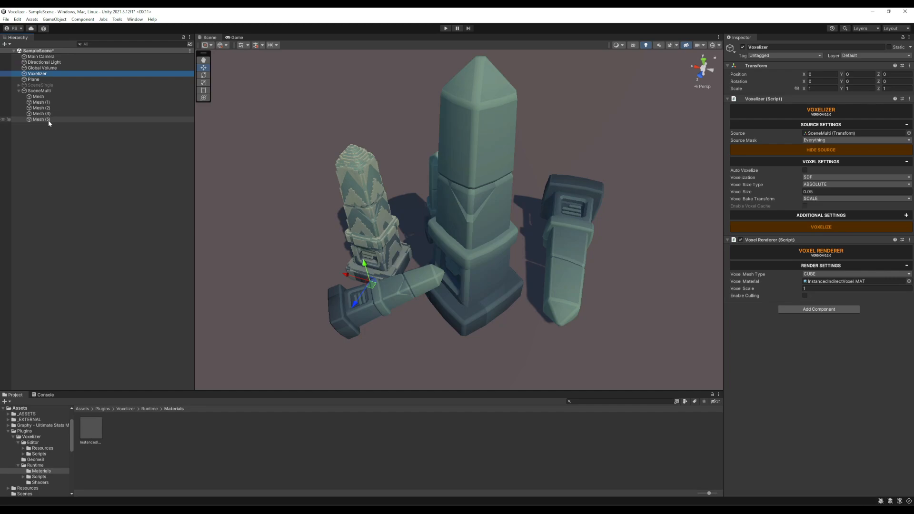
click(834, 140)
click(143, 145)
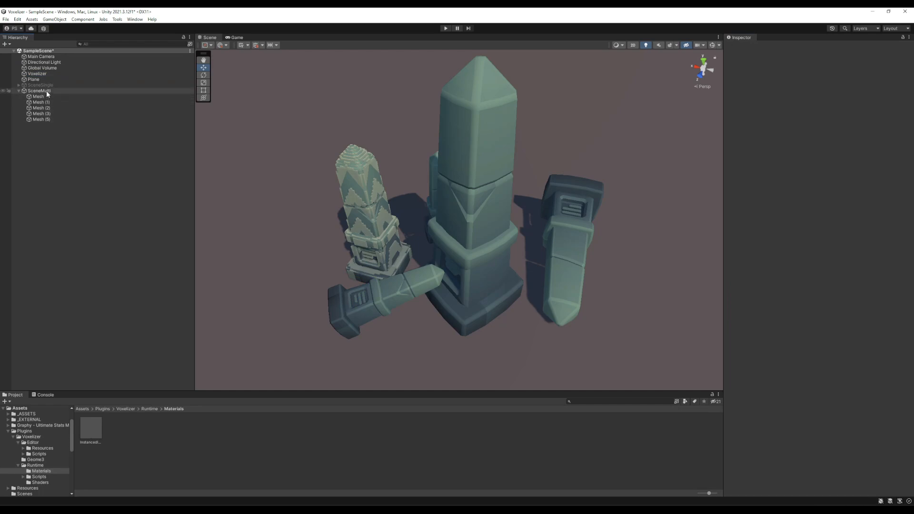
click(46, 90)
click(37, 73)
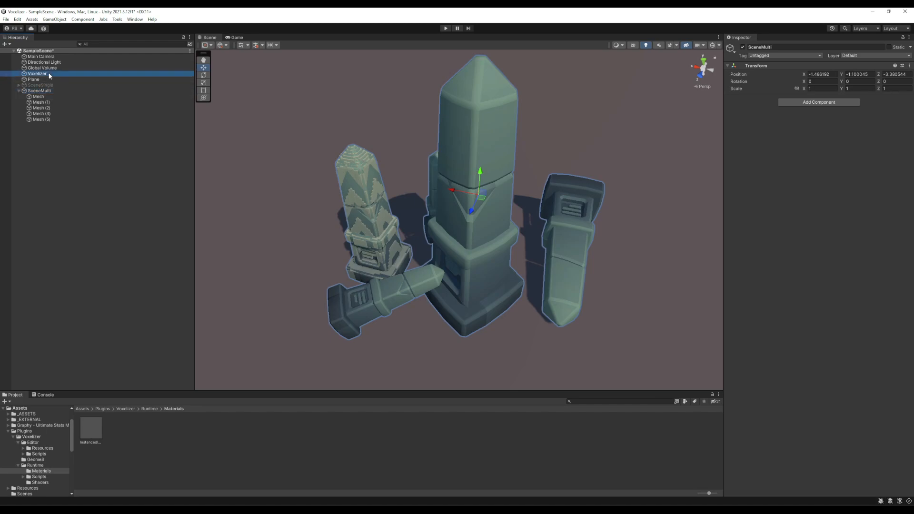
click(817, 141)
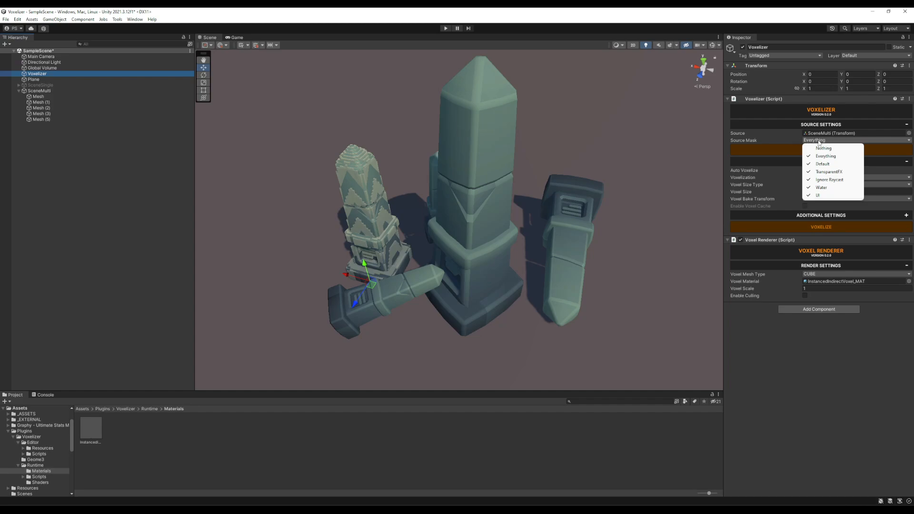
click(722, 18)
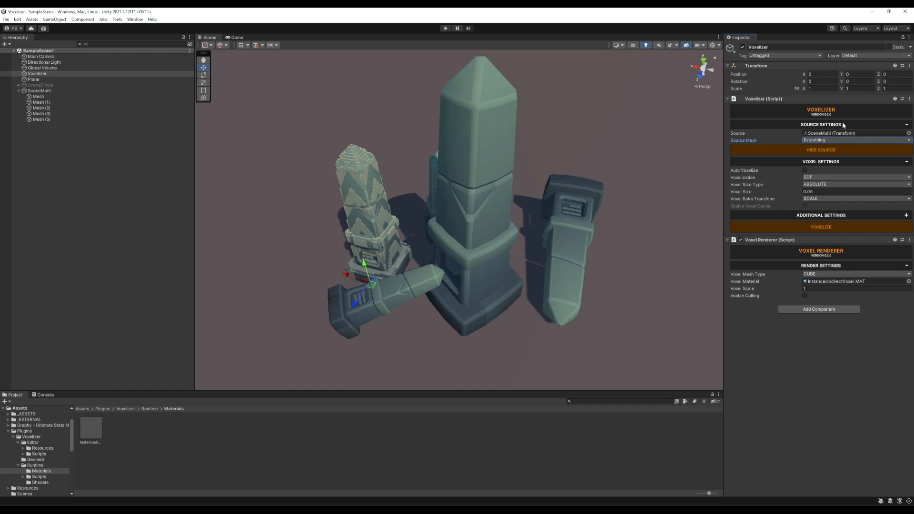
Voxelize SceneMulti at a voxel size of 0.1 and hide the source meshes.
click(827, 191)
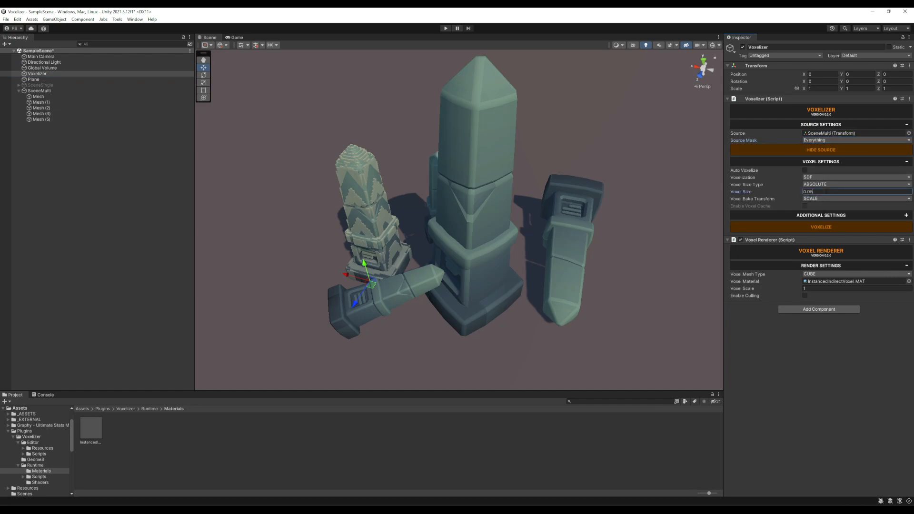
key(BackSpace)
key(BackSpace)
text(1)
click(822, 226)
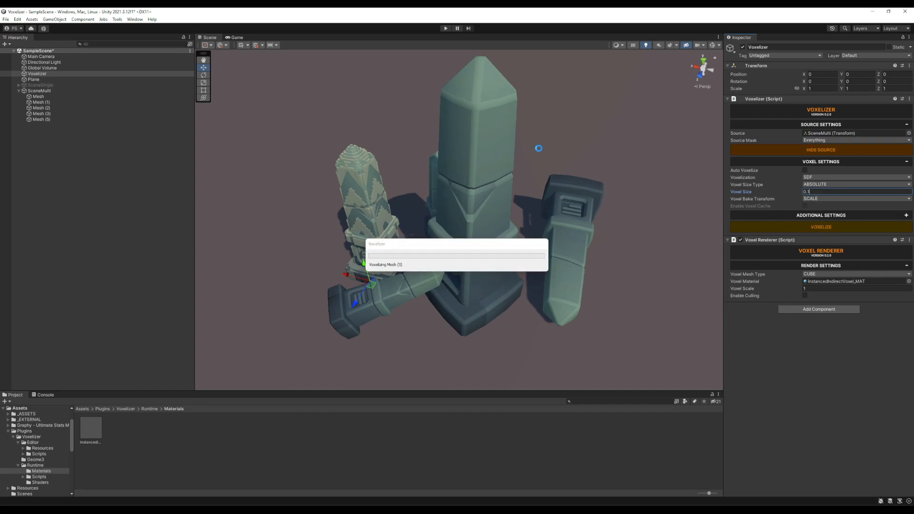
click(736, 150)
alt+drag(584, 132, 476, 166)
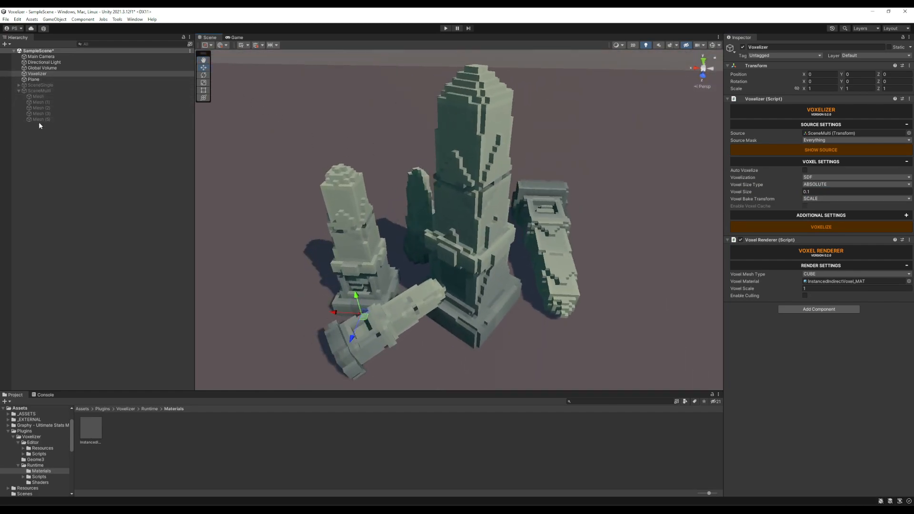
Set the voxel size to 0.05, voxelize SceneMulti again, and inspect the finer obelisks.
click(825, 192)
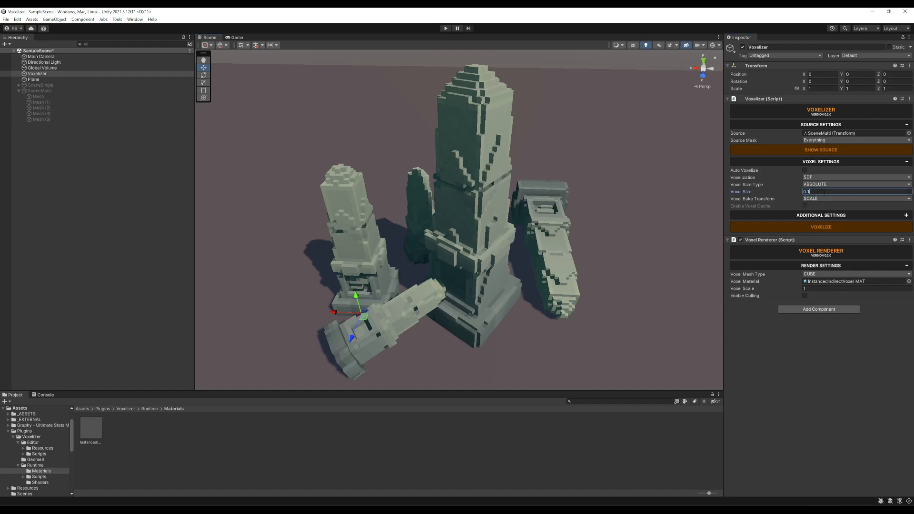
click(822, 228)
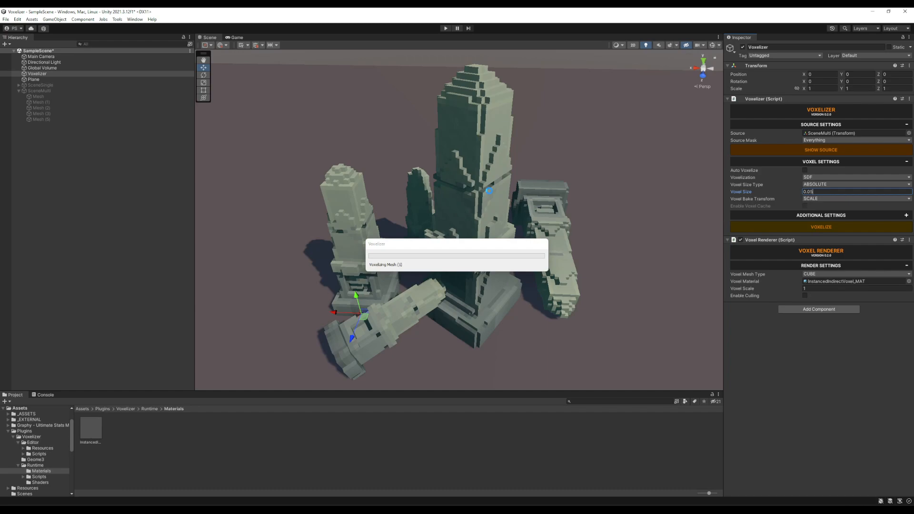
alt+drag(543, 154, 619, 200)
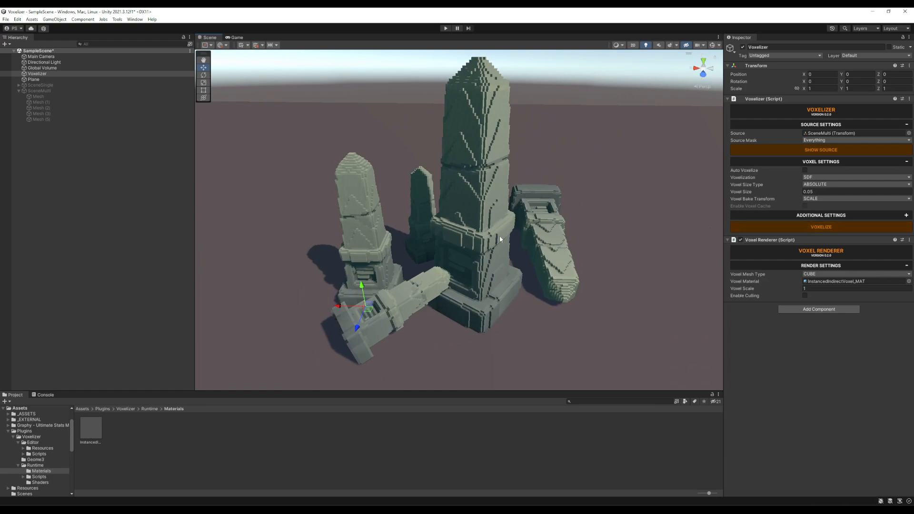
alt+drag(605, 155, 634, 198)
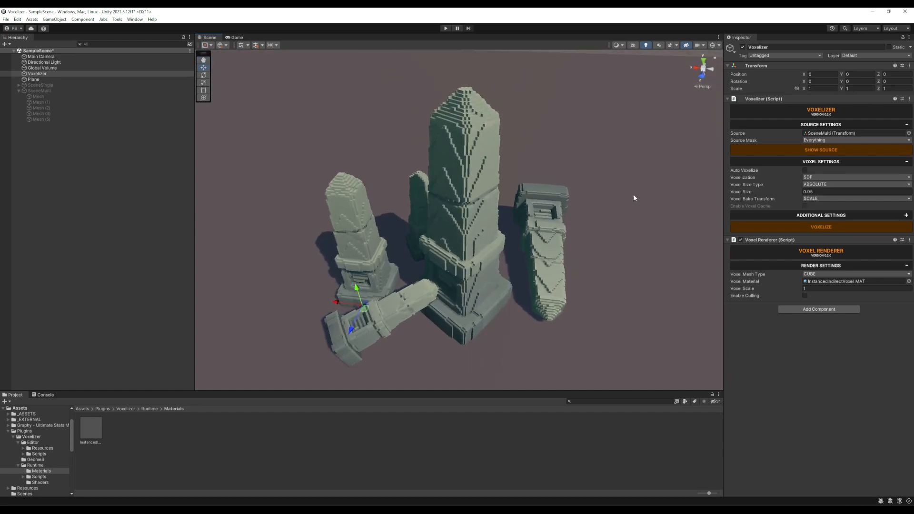
Set the voxel bake transform to NONE and enable the voxel cache.
click(827, 200)
click(828, 207)
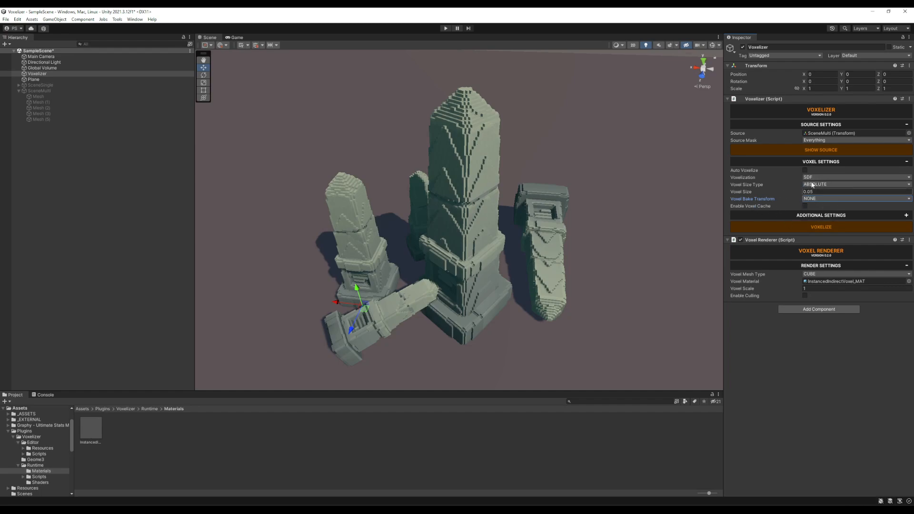
click(804, 206)
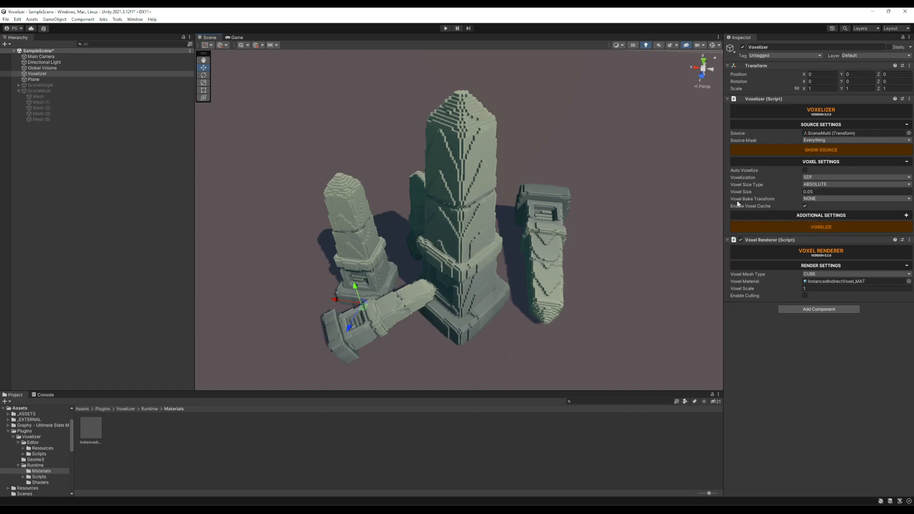
Voxelize SceneMulti with the voxel cache enabled and compare the voxels across the differently scaled and rotated obelisks.
click(819, 228)
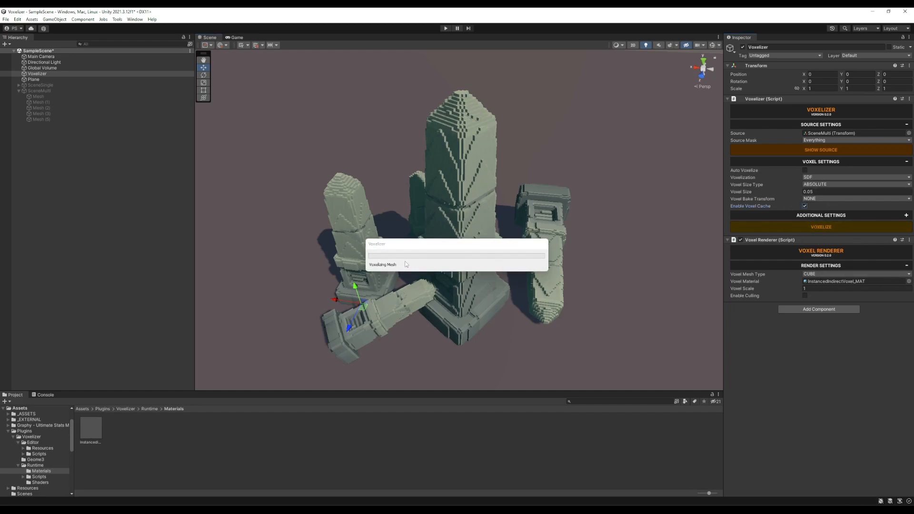
alt+drag(543, 180, 532, 142)
click(822, 227)
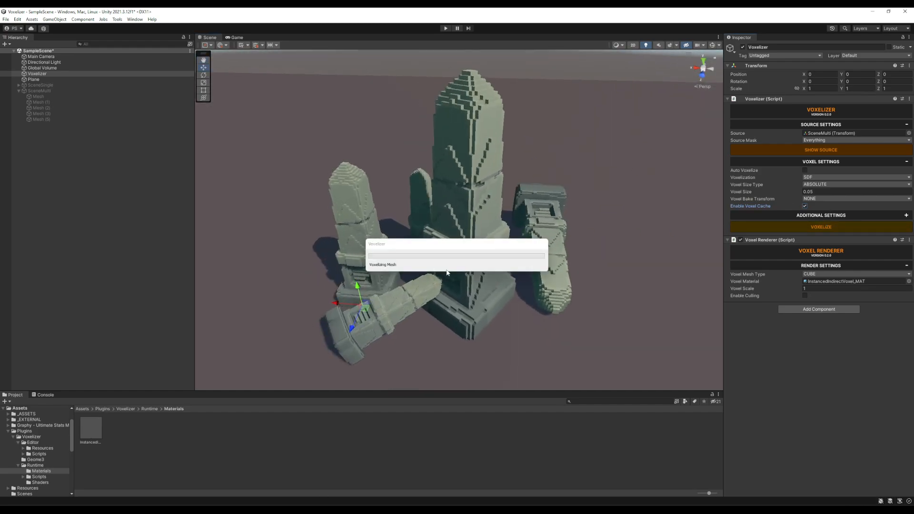
mouse_move(572, 175)
alt+mouse_down()
mouse_move(607, 176)
mouse_move(560, 188)
alt+mouse_up()
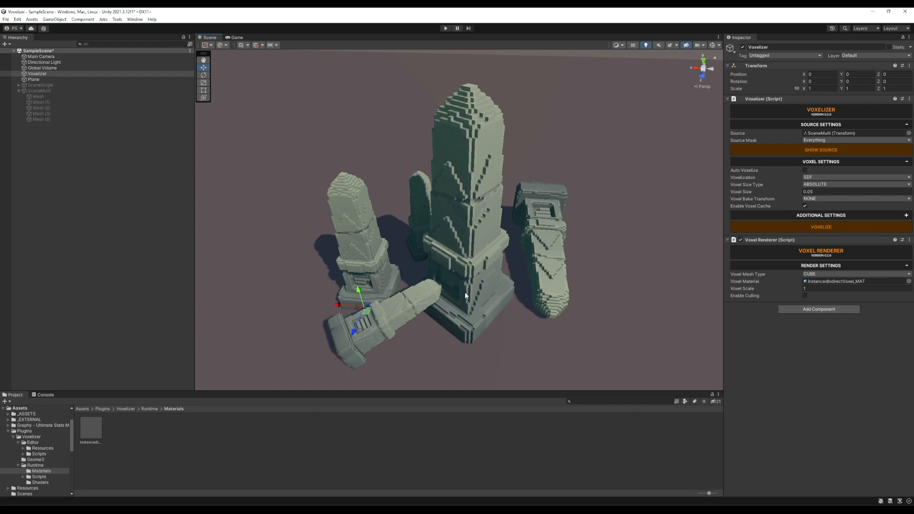
alt+drag(465, 293, 604, 147)
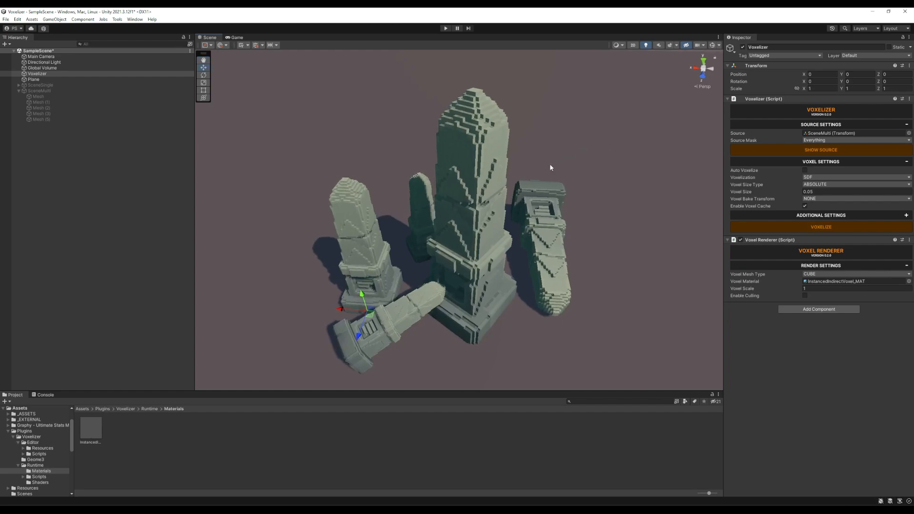
alt+drag(522, 153, 570, 151)
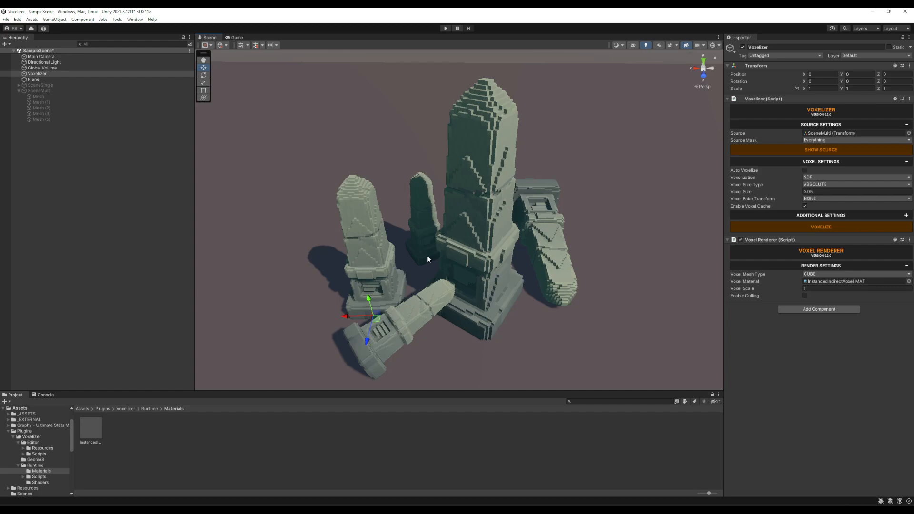
Turn off the voxel cache in the Voxelizer's voxel settings.
click(806, 206)
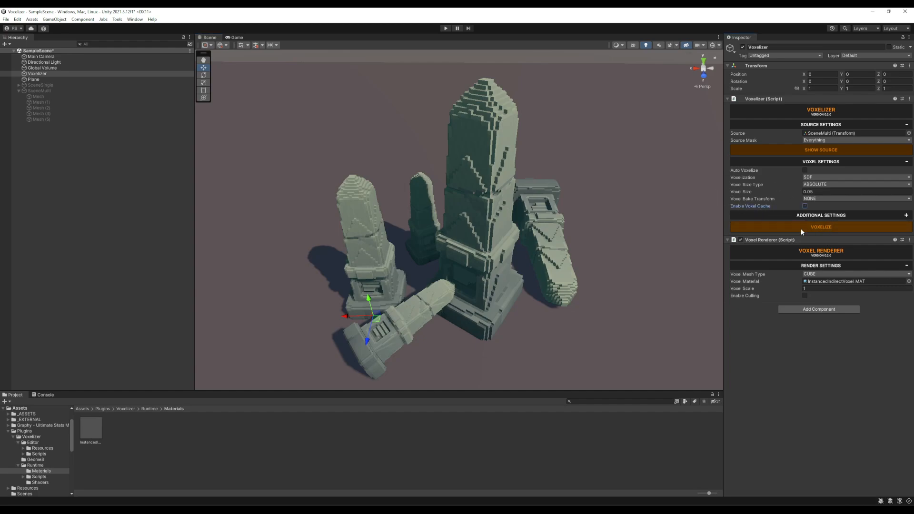
click(805, 206)
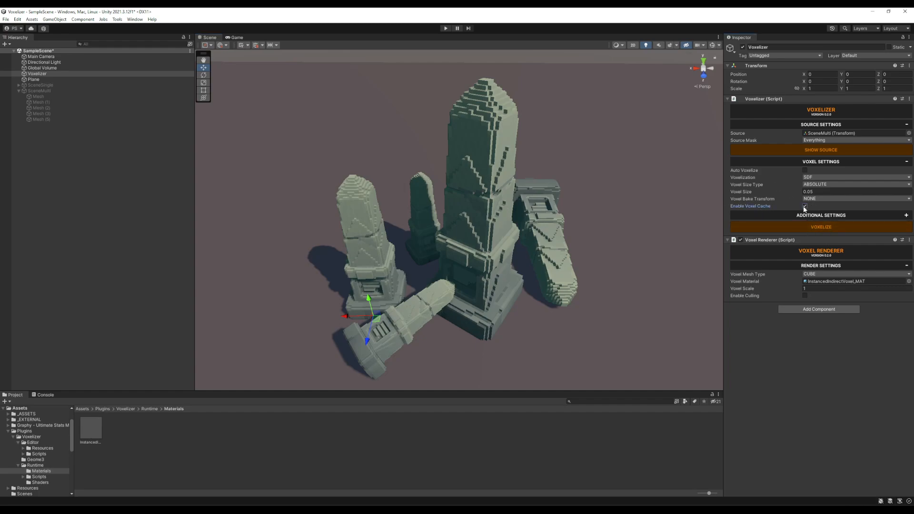
click(805, 207)
Switch the voxel bake transform to SCALE and back to NONE.
click(822, 200)
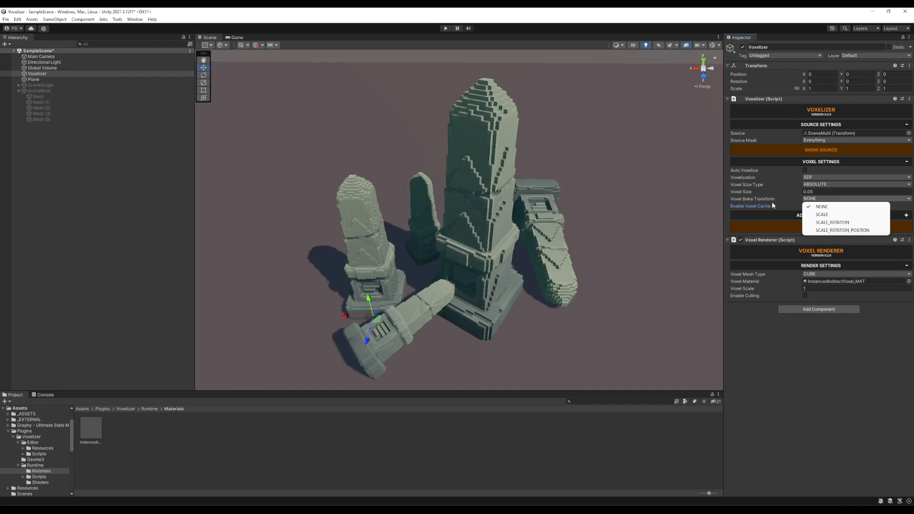
click(828, 215)
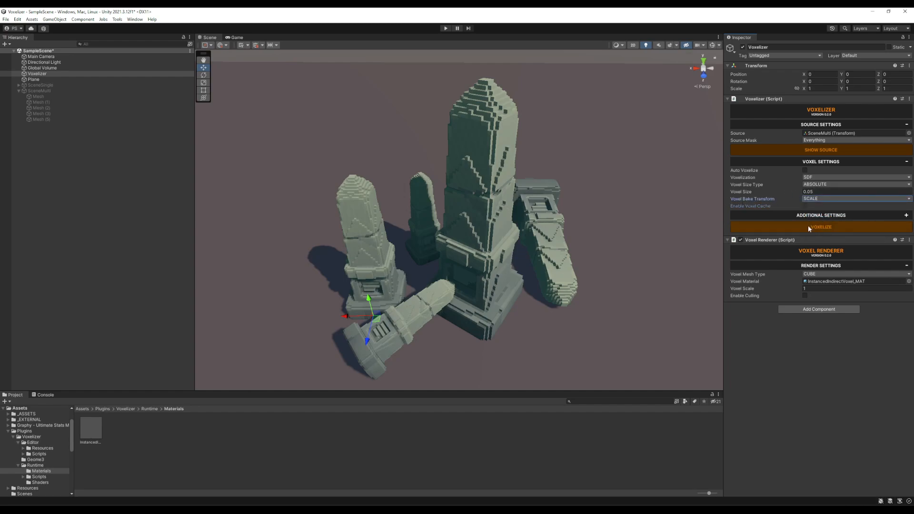
alt+drag(608, 245, 596, 212)
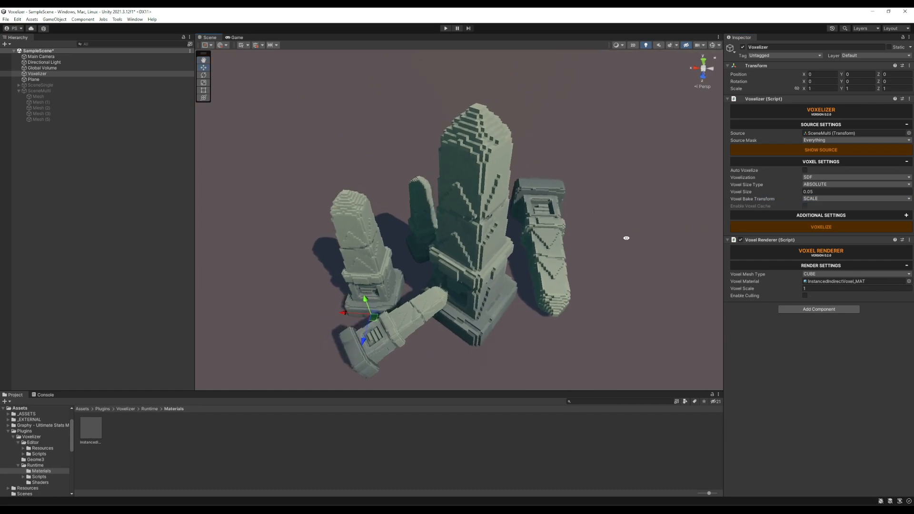
mouse_move(602, 227)
alt+mouse_down()
mouse_move(591, 227)
mouse_move(584, 248)
mouse_move(589, 220)
alt+mouse_up()
click(829, 199)
click(807, 207)
Examine the voxel size and orientation on the differently scaled and rotated obelisks baked with transform NONE.
scroll(527, 144, up, 1)
middle_drag(527, 144, 529, 194)
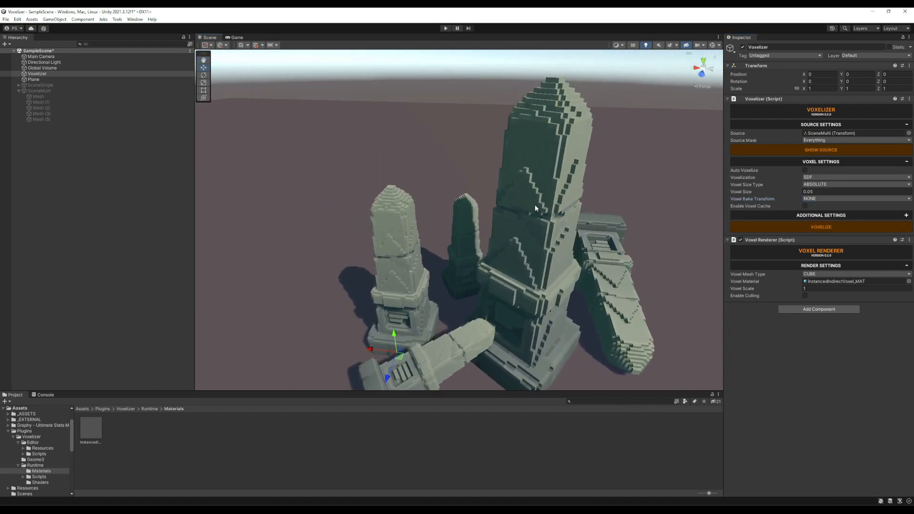
alt+middle_drag(527, 242, 540, 223)
alt+scroll(540, 224, up, 5)
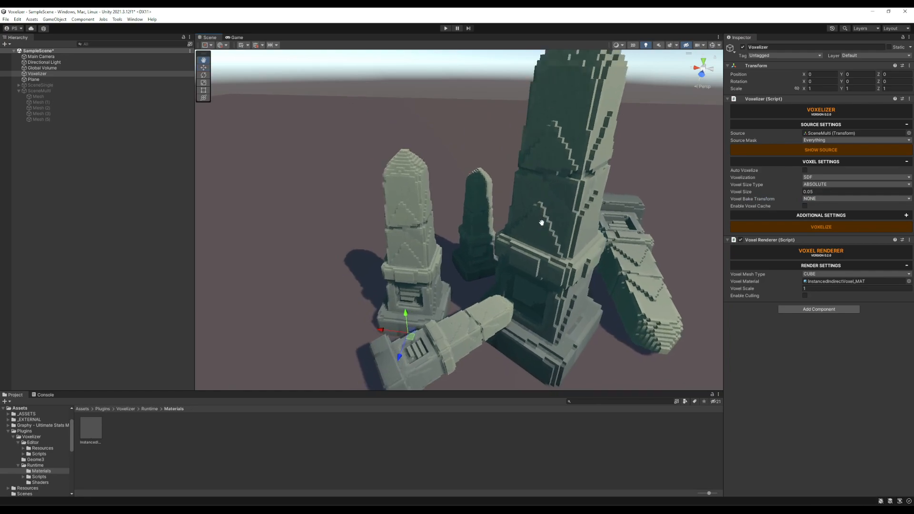
alt+drag(539, 202, 562, 197)
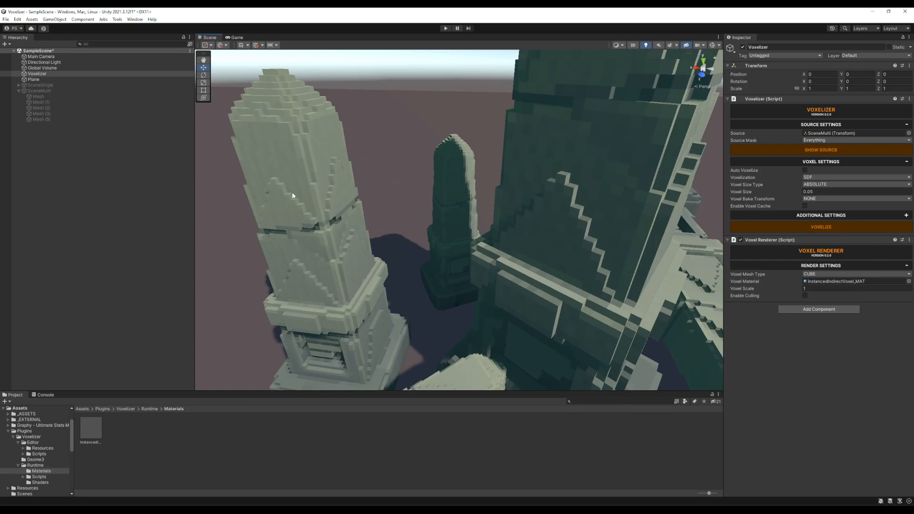
alt+scroll(532, 232, down, 4)
alt+middle_drag(556, 237, 532, 214)
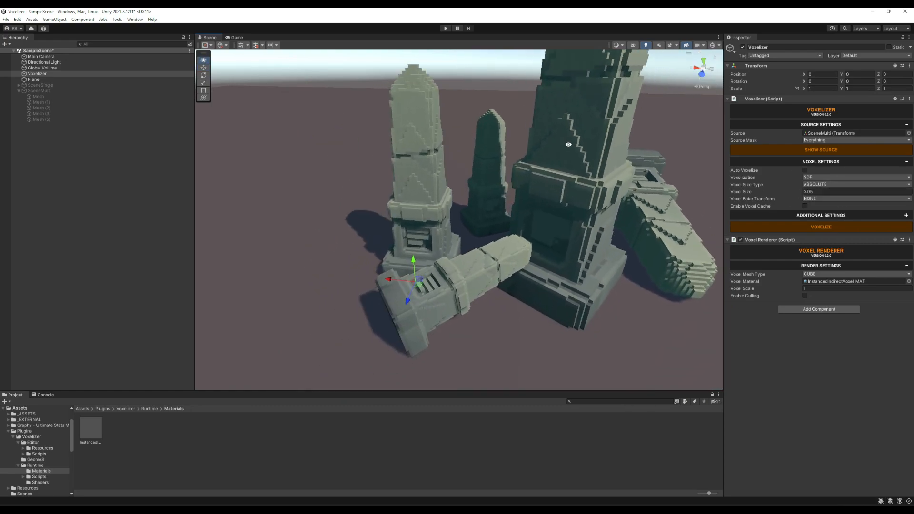
alt+scroll(566, 152, up, 5)
alt+scroll(601, 169, down, 2)
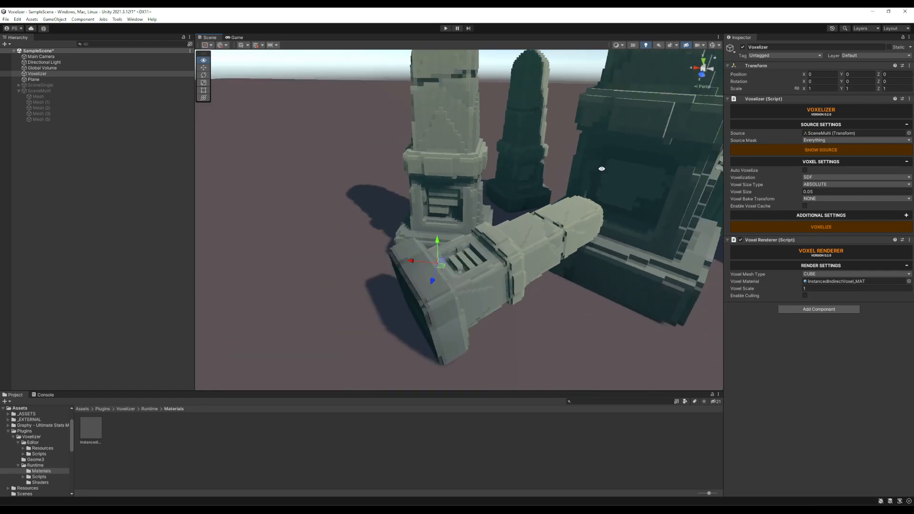
alt+scroll(602, 168, down, 6)
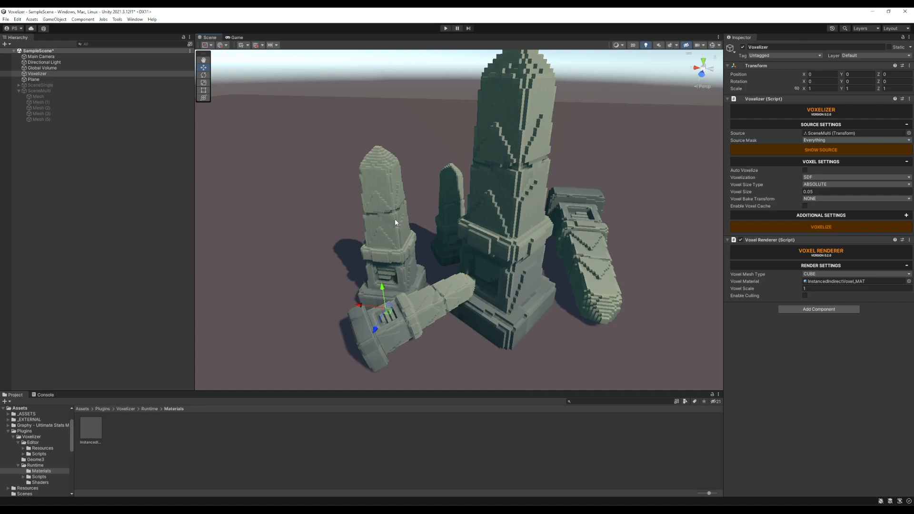
mouse_move(532, 168)
middle_down()
mouse_move(526, 196)
mouse_move(524, 149)
mouse_move(538, 156)
middle_up()
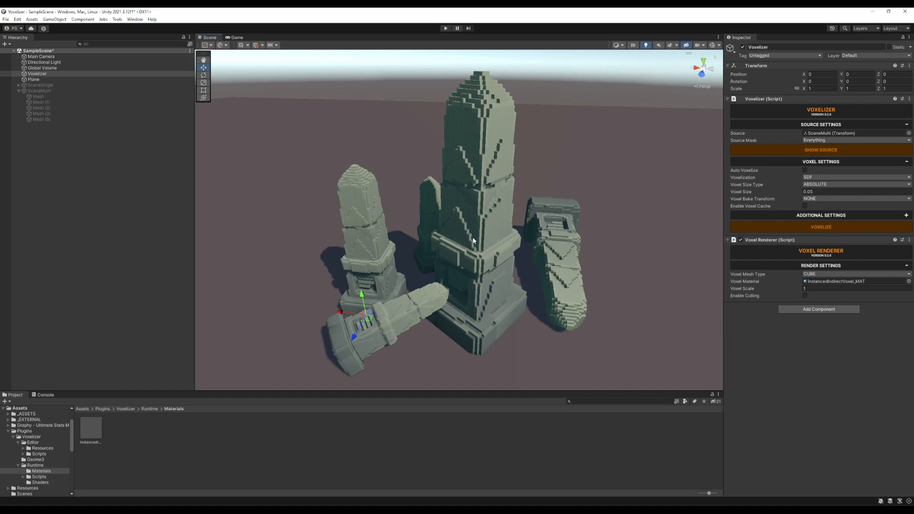
mouse_move(430, 191)
alt+mouse_down()
mouse_move(568, 199)
mouse_move(424, 206)
alt+mouse_up()
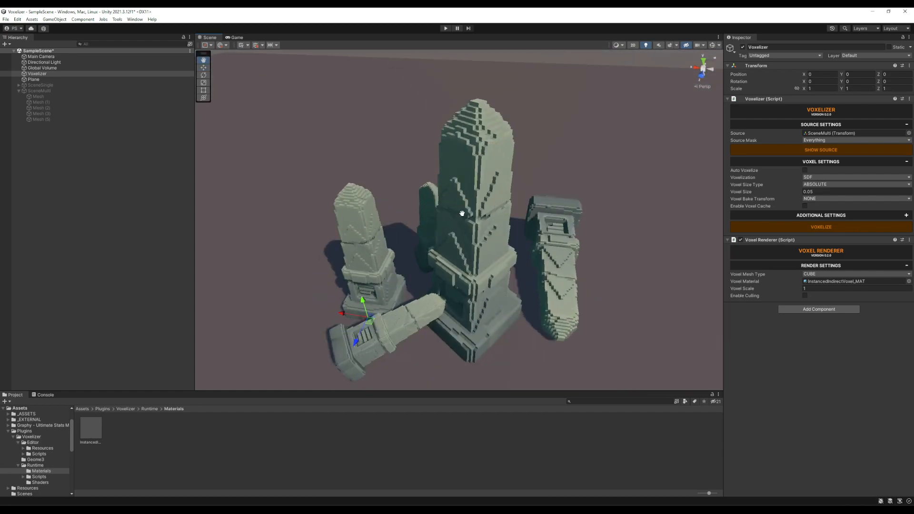
middle_drag(459, 211, 460, 197)
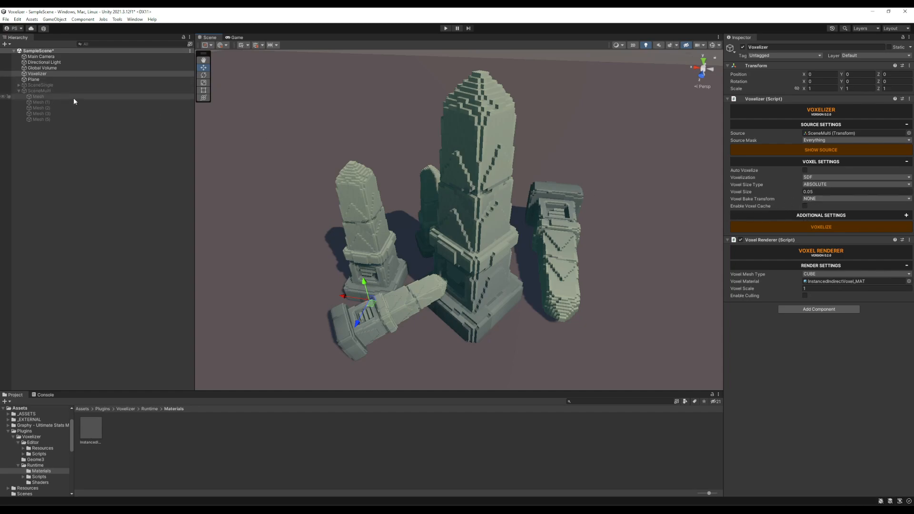
Move SceneMulti's first Mesh, the large obelisk, slightly to about X -1.54, Z 2.63.
click(50, 96)
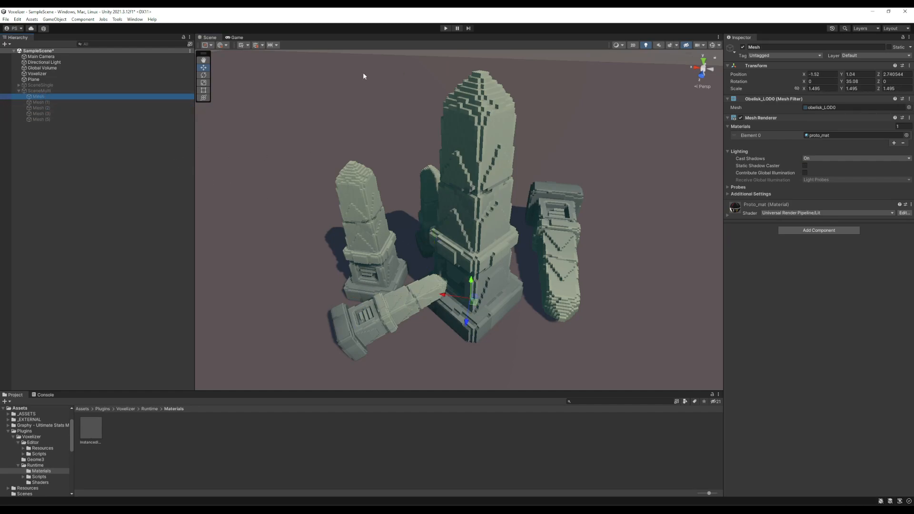
mouse_move(475, 301)
mouse_down()
mouse_move(466, 316)
mouse_move(613, 333)
mouse_move(501, 225)
mouse_move(453, 292)
mouse_move(469, 292)
mouse_move(475, 305)
mouse_up()
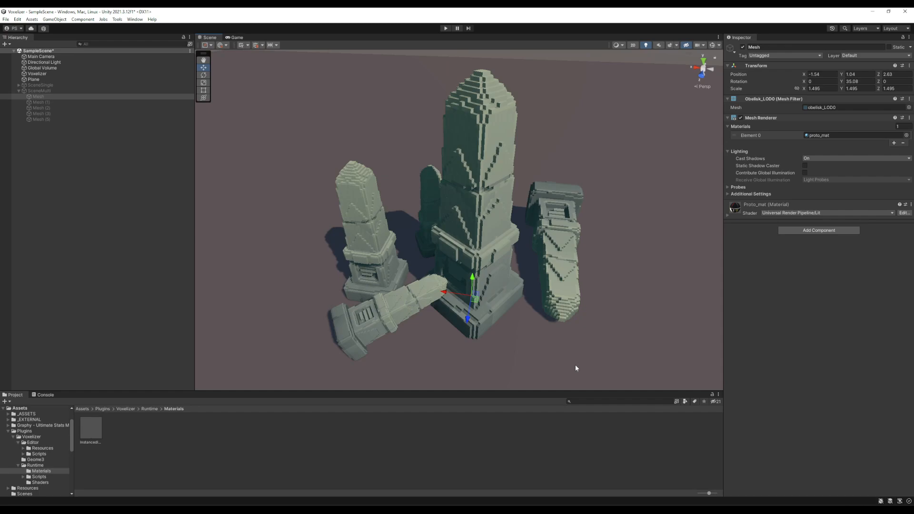
Try scaling and rotating the large obelisk's mesh, and undo those transform changes.
key(r)
drag(475, 298, 507, 293)
key(e)
key(ctrl+z)
key(ctrl+z)
key(ctrl+z)
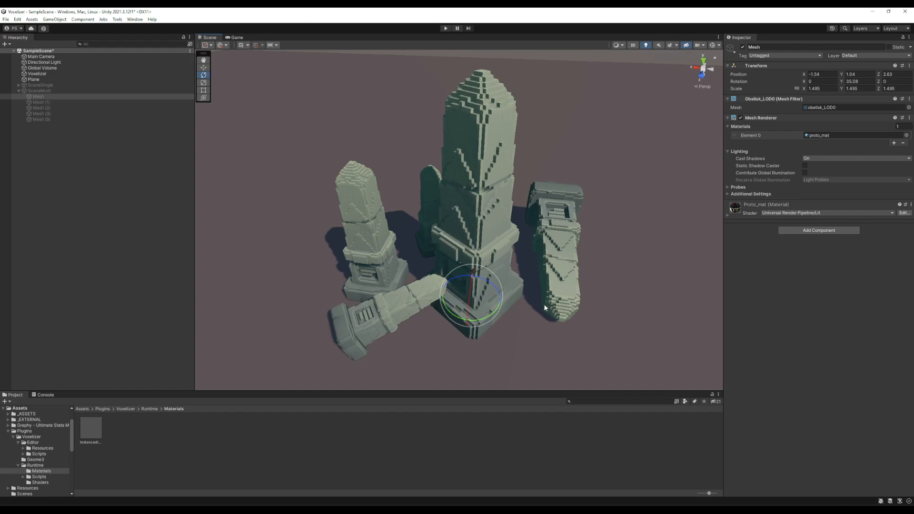
Set the Voxelizer's voxel bake transform to SCALE_ROTATION_POSITION and voxelize SceneMulti.
click(50, 75)
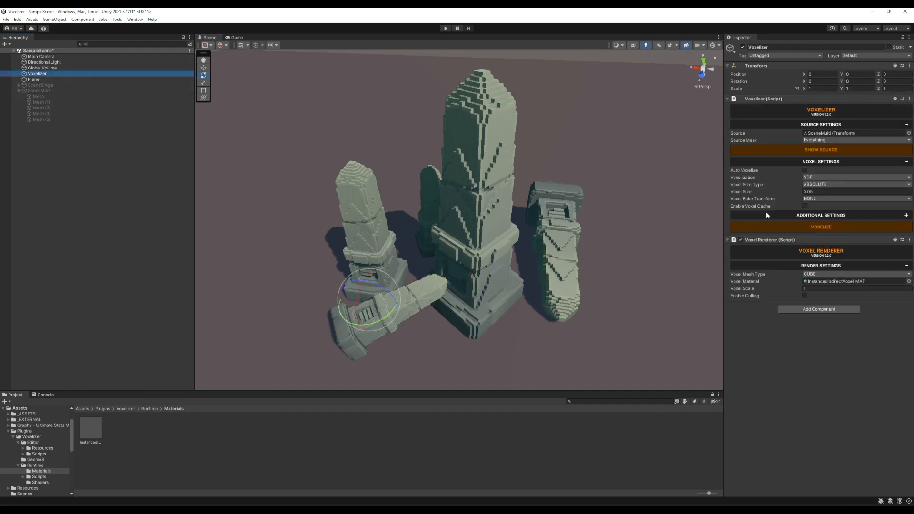
click(818, 199)
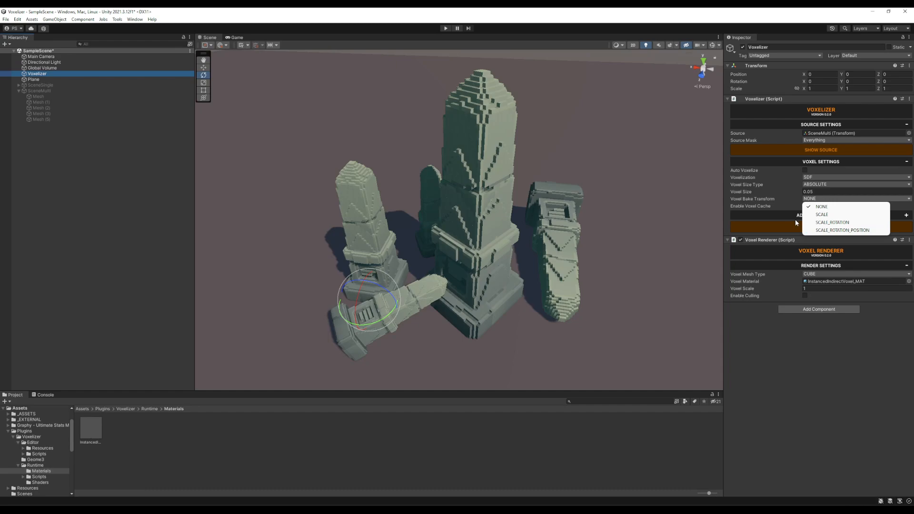
click(844, 231)
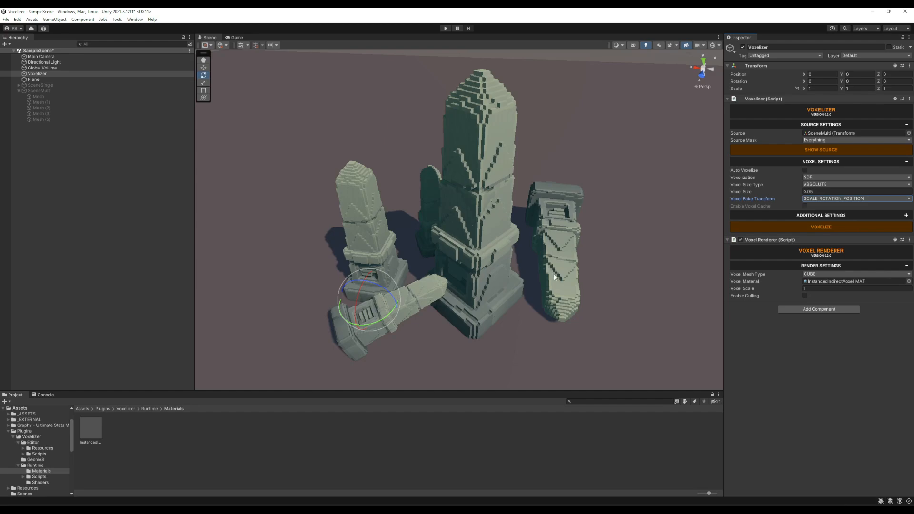
click(849, 227)
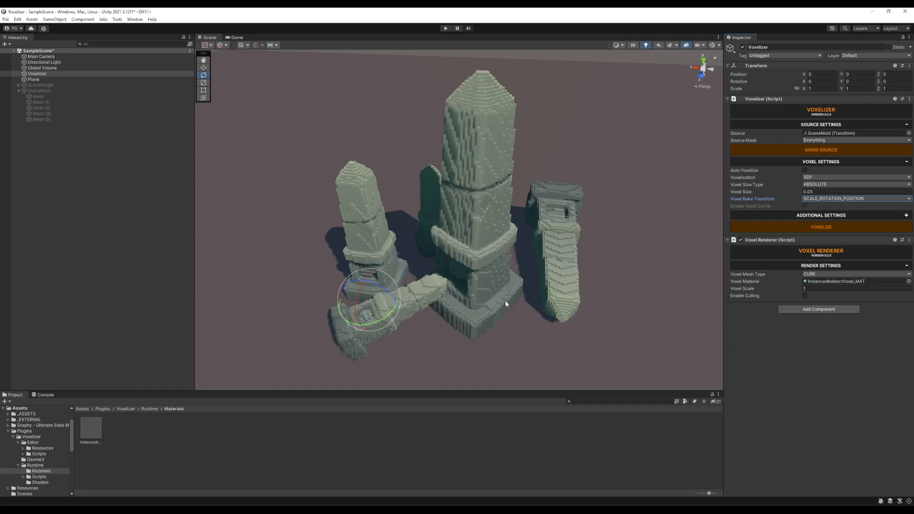
Inspect how the voxels align across the upright and fallen obelisks with scale, rotation and position baked.
alt+drag(519, 245, 412, 296)
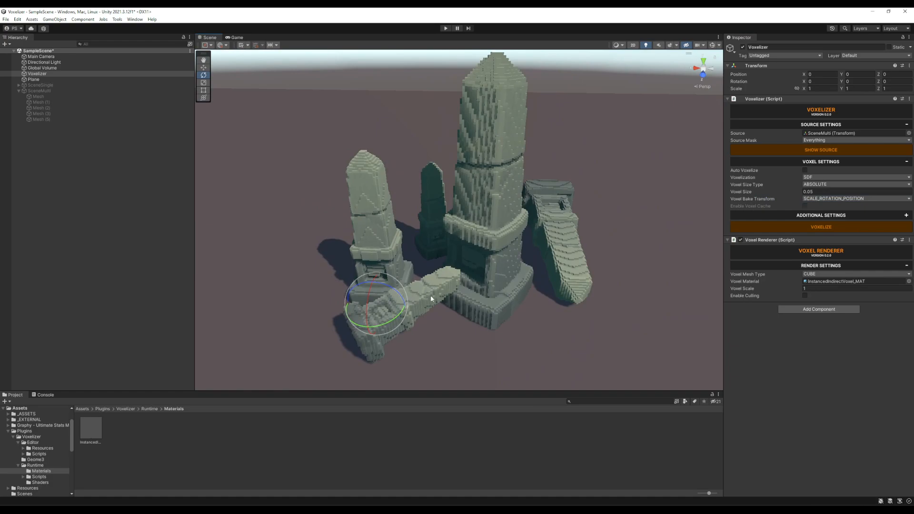
alt+drag(449, 319, 449, 284)
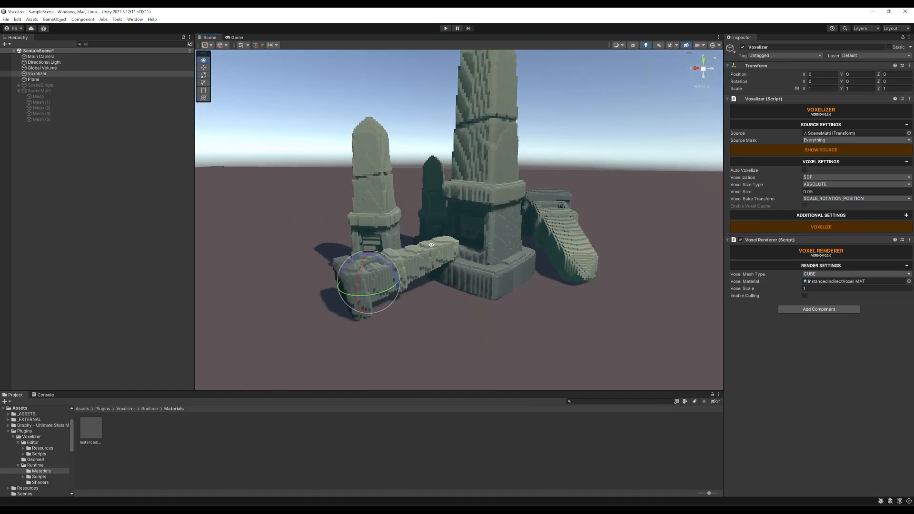
alt+scroll(432, 247, up, 8)
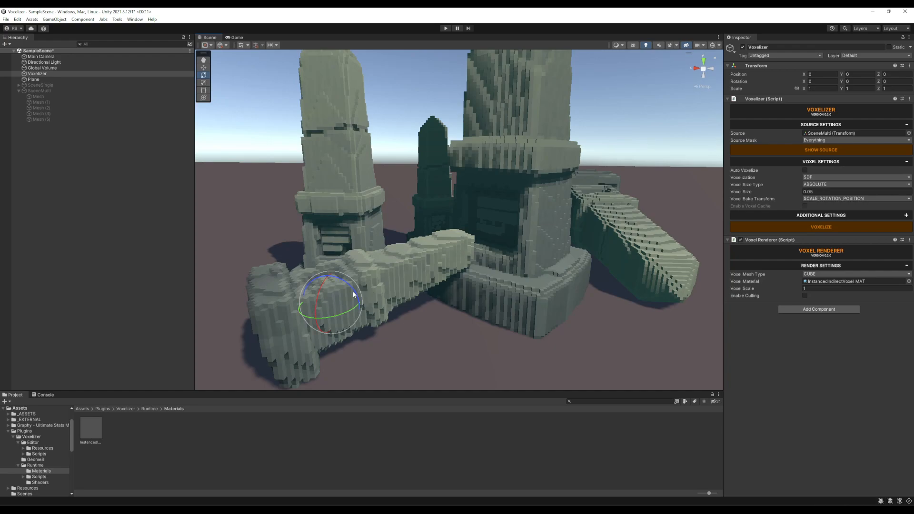
alt+drag(409, 234, 418, 258)
alt+drag(579, 181, 600, 213)
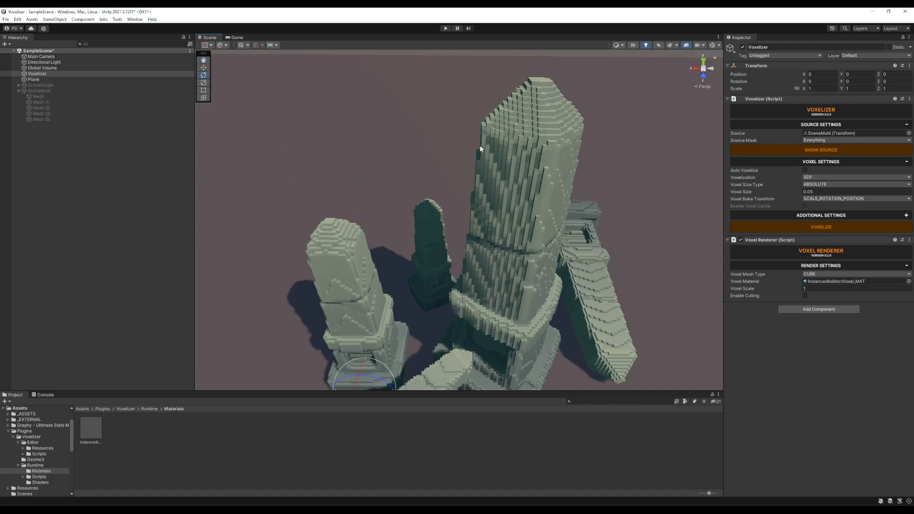
alt+drag(495, 155, 469, 143)
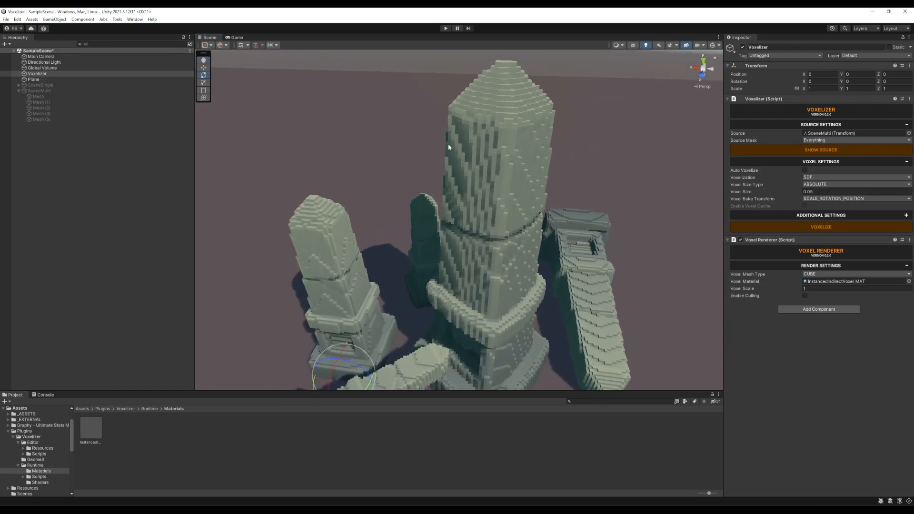
mouse_move(553, 178)
alt+mouse_down()
mouse_move(545, 163)
mouse_move(552, 179)
alt+mouse_up()
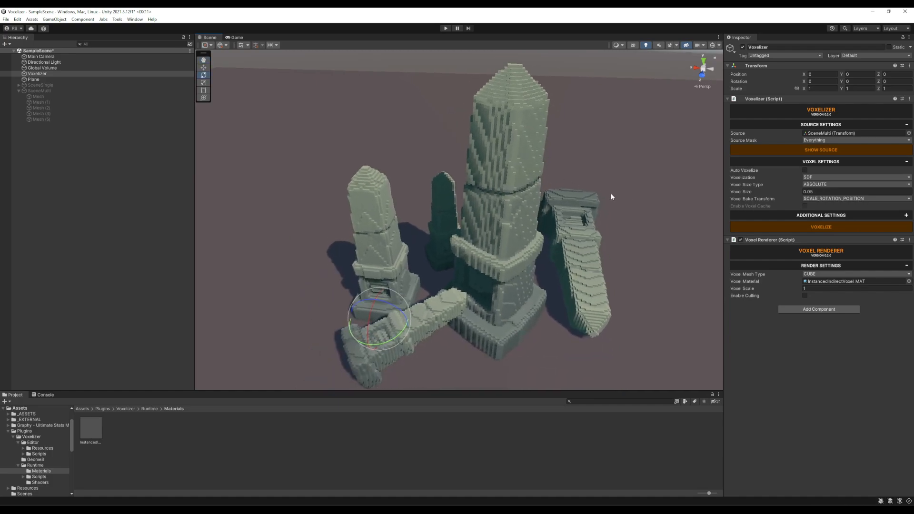
Try moving the large obelisk's mesh with SCALE_ROTATION_POSITION baking, and undo the move.
click(40, 96)
mouse_move(487, 315)
mouse_down()
mouse_move(499, 351)
mouse_move(490, 313)
mouse_up()
key(ctrl+z)
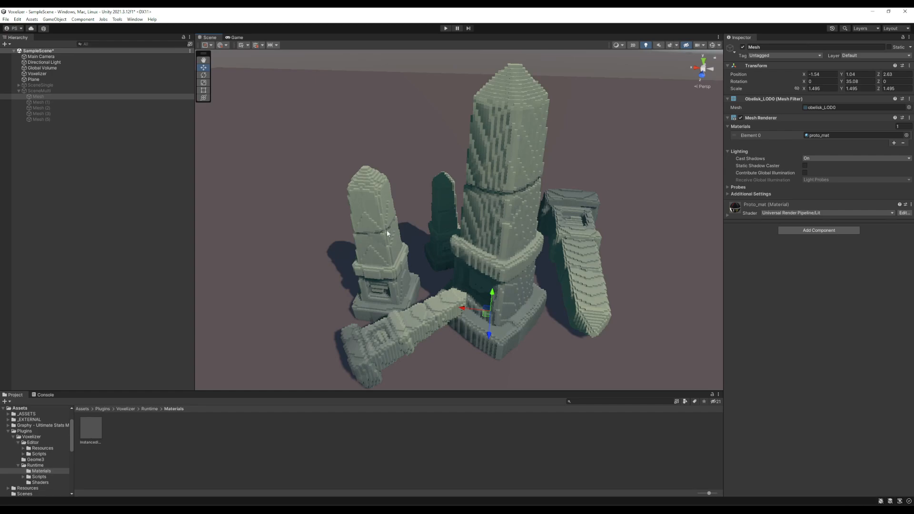
Set the Voxelizer's voxel bake transform to SCALE_ROTATION, voxelize SceneMulti, and view the obelisks.
click(54, 73)
click(836, 199)
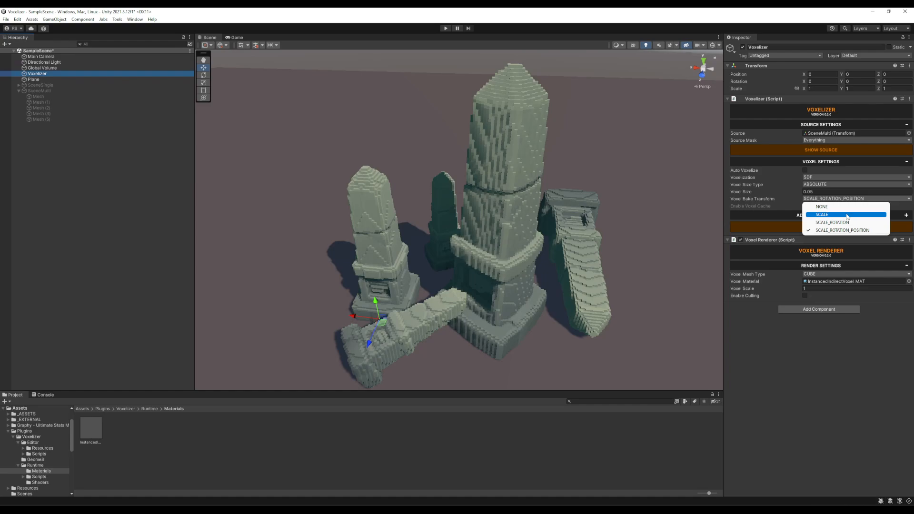
click(837, 223)
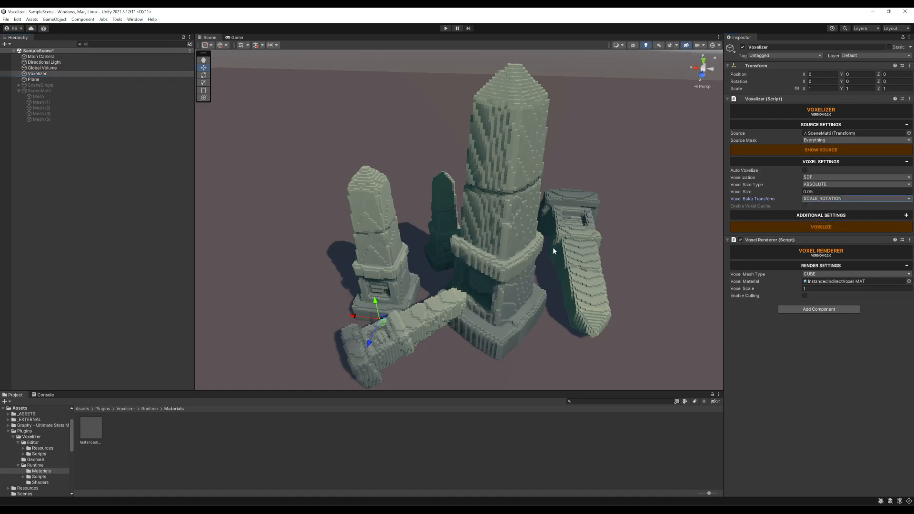
click(812, 228)
alt+drag(494, 279, 571, 267)
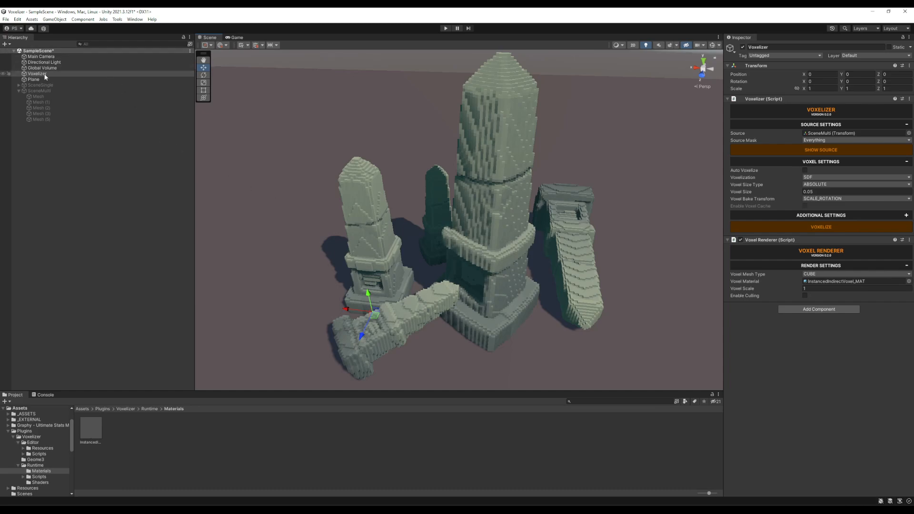
Try moving the large obelisk's mesh with SCALE_ROTATION baking, and undo the move.
click(78, 97)
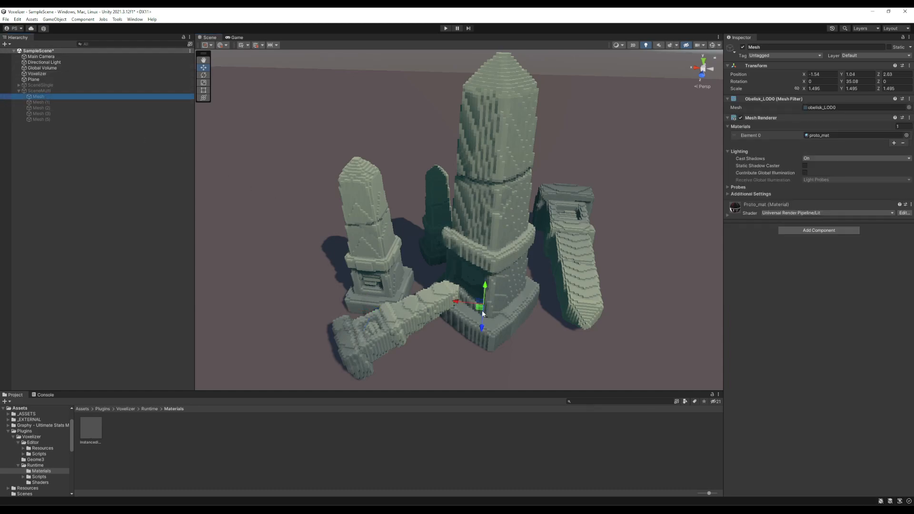
drag(481, 310, 599, 340)
key(ctrl+z)
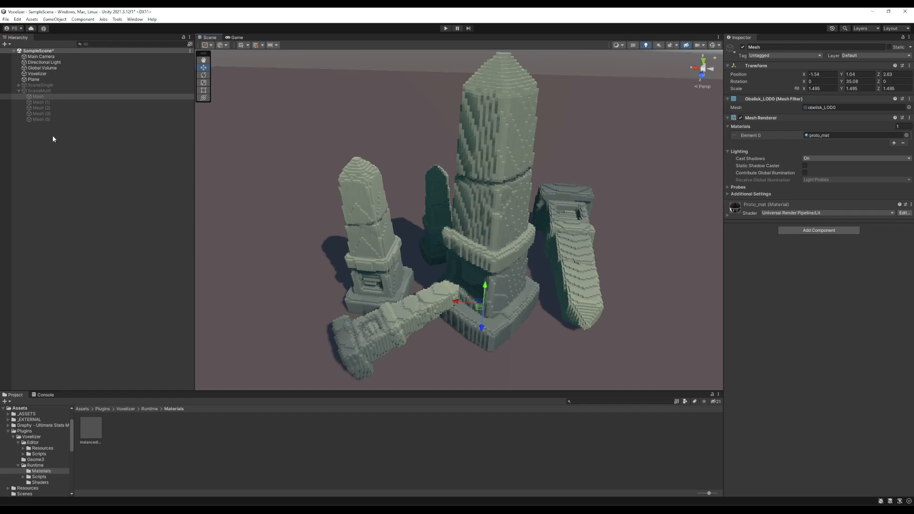
Set the Voxelizer's voxel bake transform to SCALE, voxelize SceneMulti, and view the obelisks up close.
click(42, 74)
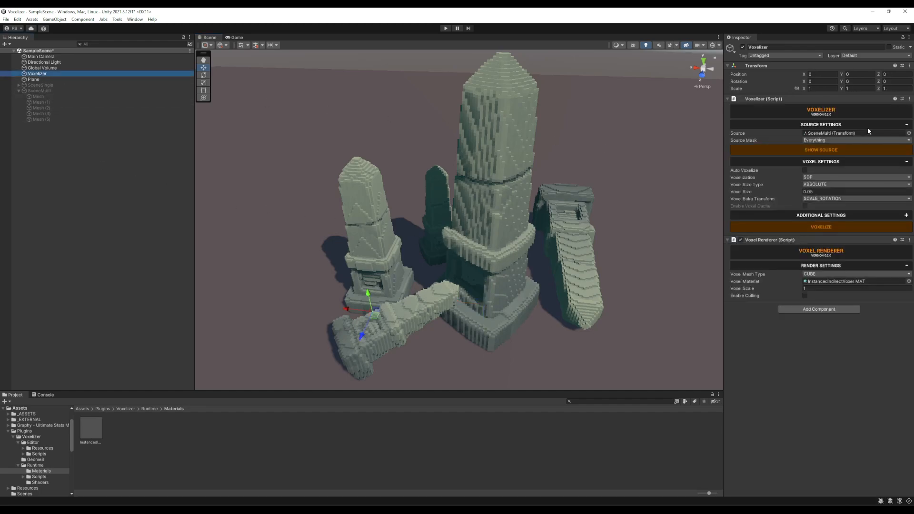
click(836, 199)
click(836, 199)
click(822, 213)
click(827, 227)
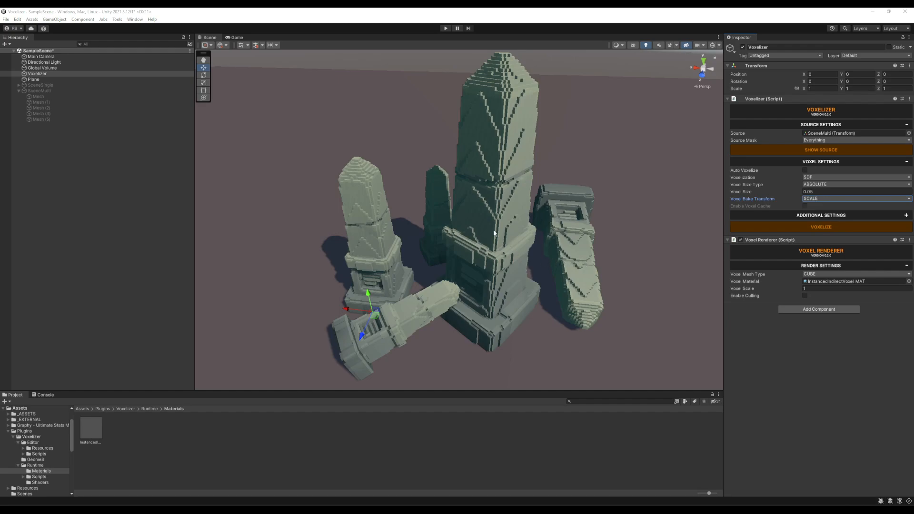
alt+scroll(470, 219, up, 4)
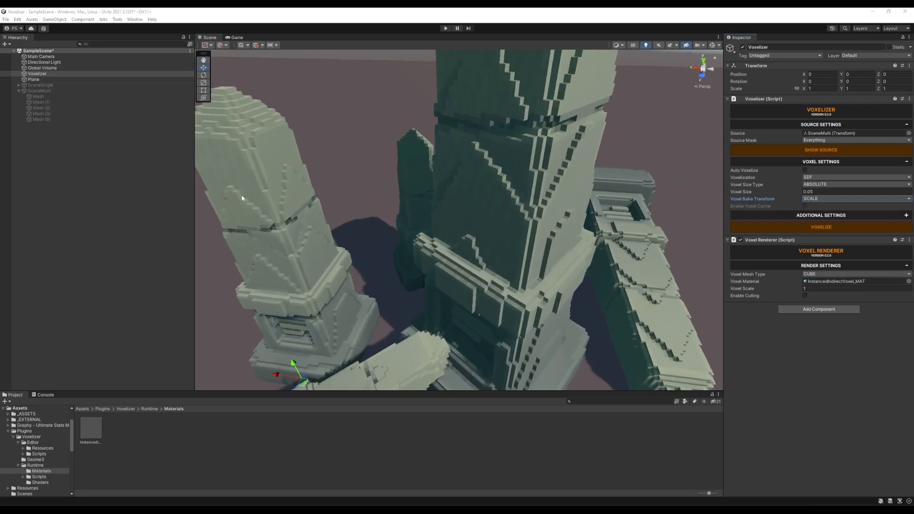
Test moving the large obelisk's mesh with SCALE baking and leave it at about X -1.4, Z 2.49.
middle_drag(342, 282, 415, 243)
alt+drag(393, 131, 519, 211)
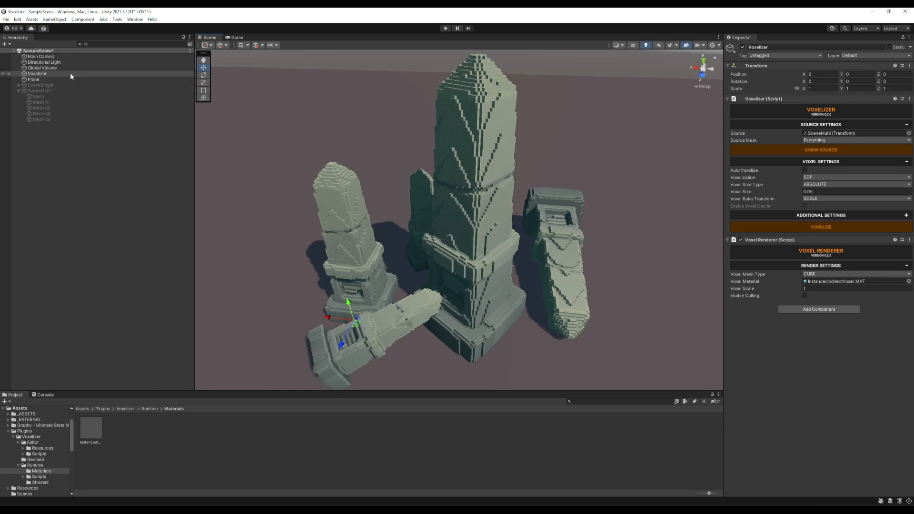
mouse_move(435, 237)
alt+mouse_down()
mouse_move(538, 252)
mouse_move(405, 214)
mouse_move(437, 230)
alt+mouse_up()
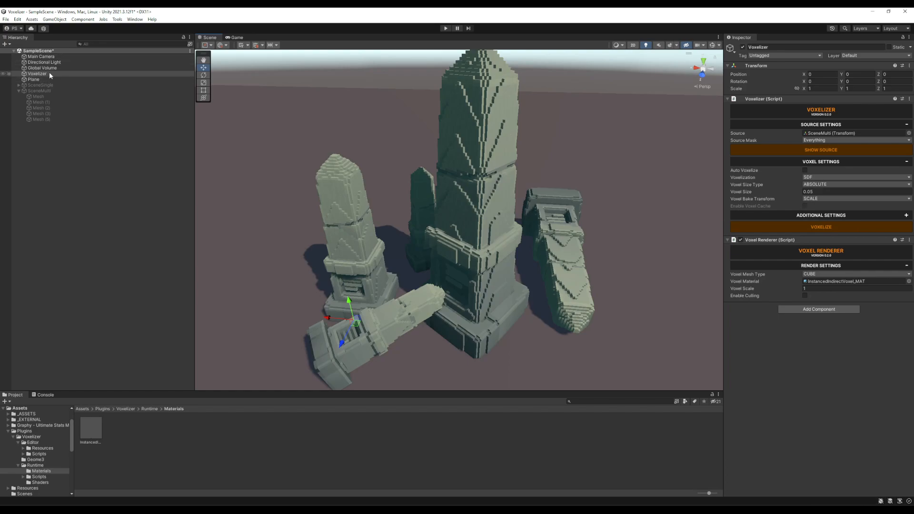
click(47, 97)
drag(475, 313, 574, 331)
key(r)
key(e)
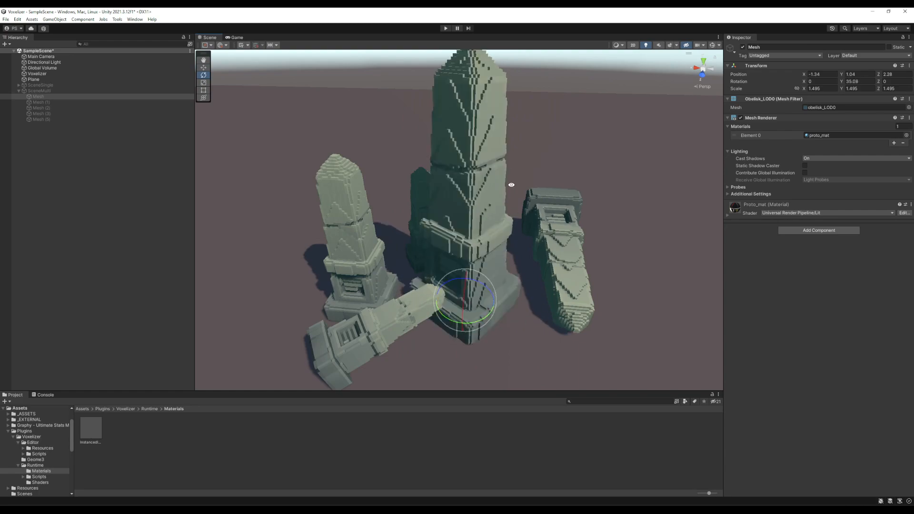
key(w)
key(ctrl+z)
drag(472, 307, 470, 312)
mouse_move(486, 169)
alt+mouse_down()
mouse_move(531, 179)
mouse_move(474, 172)
alt+mouse_up()
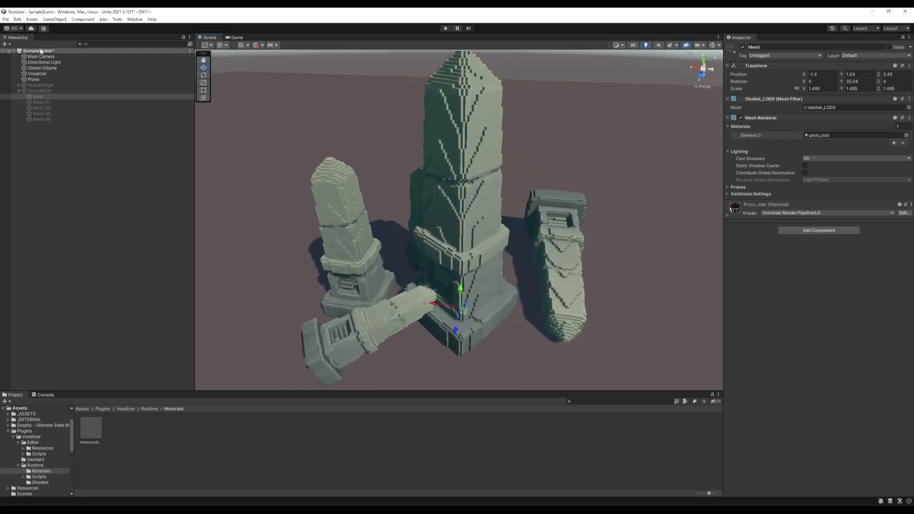
Reselect the Voxelizer object and examine the SCALE-baked obelisks from several angles.
click(47, 74)
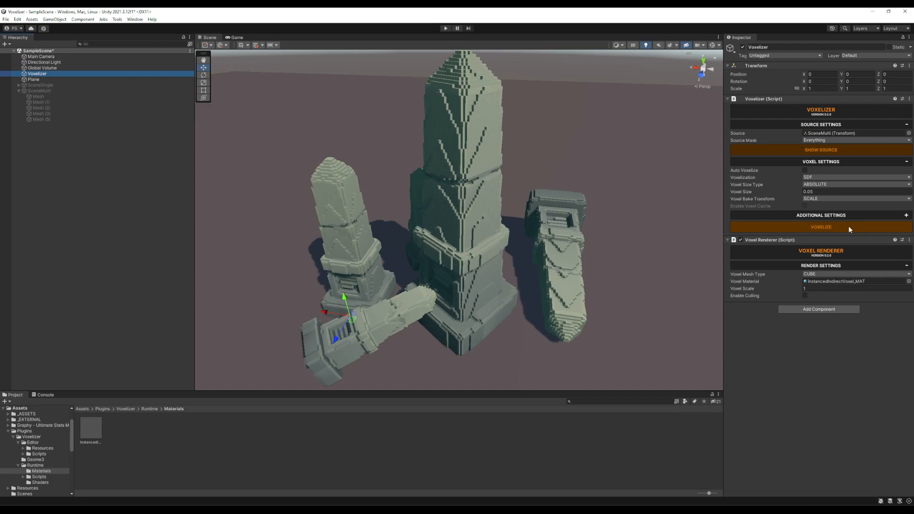
alt+drag(402, 214, 550, 255)
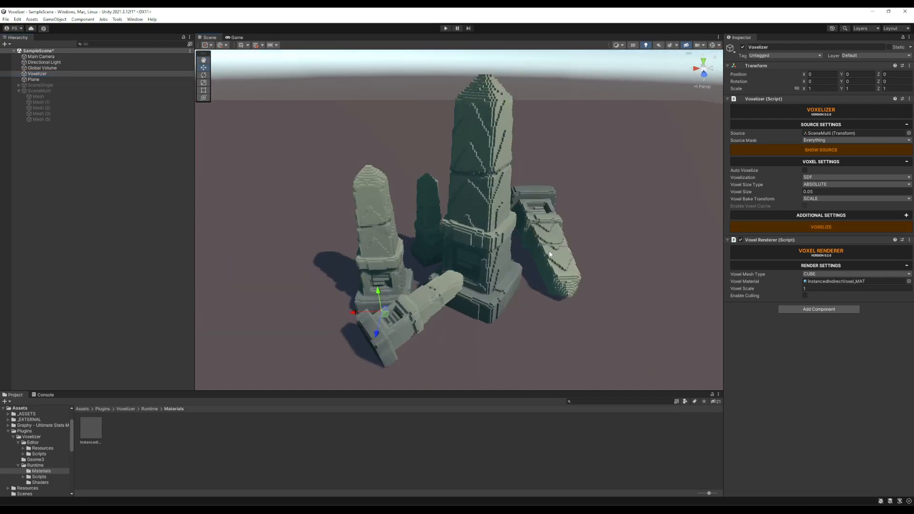
alt+drag(586, 198, 546, 189)
scroll(577, 198, up, 3)
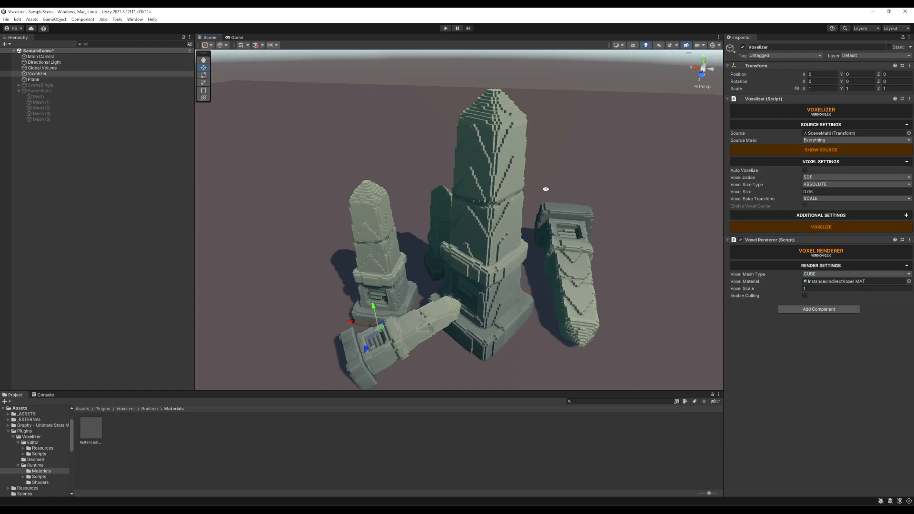
alt+drag(551, 191, 545, 187)
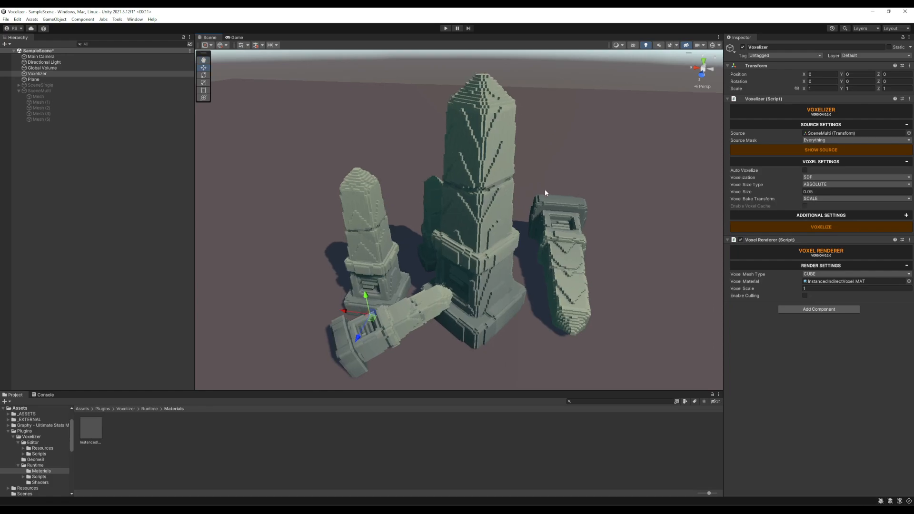